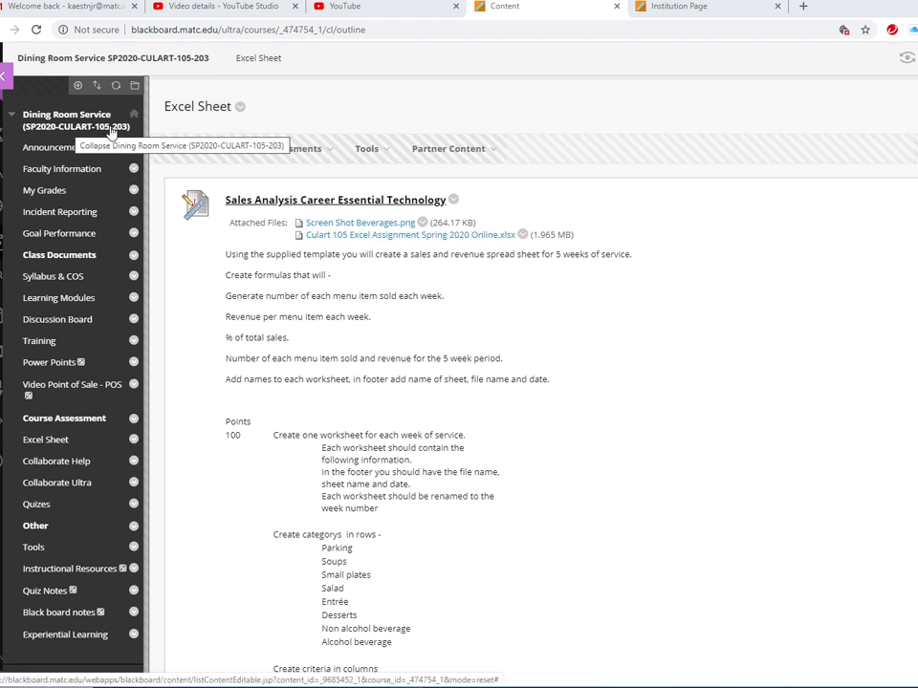
- Download the attached Culart 105 Excel Assignment Spring 2020 Online workbook from the course's Excel Sheet page and open it in Excel
click(32, 440)
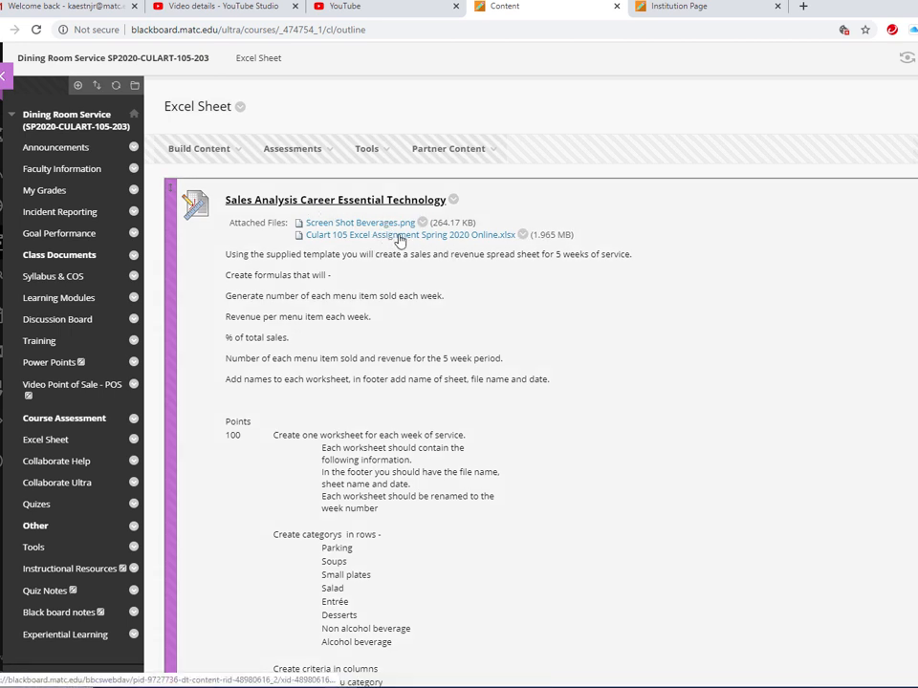
click(400, 236)
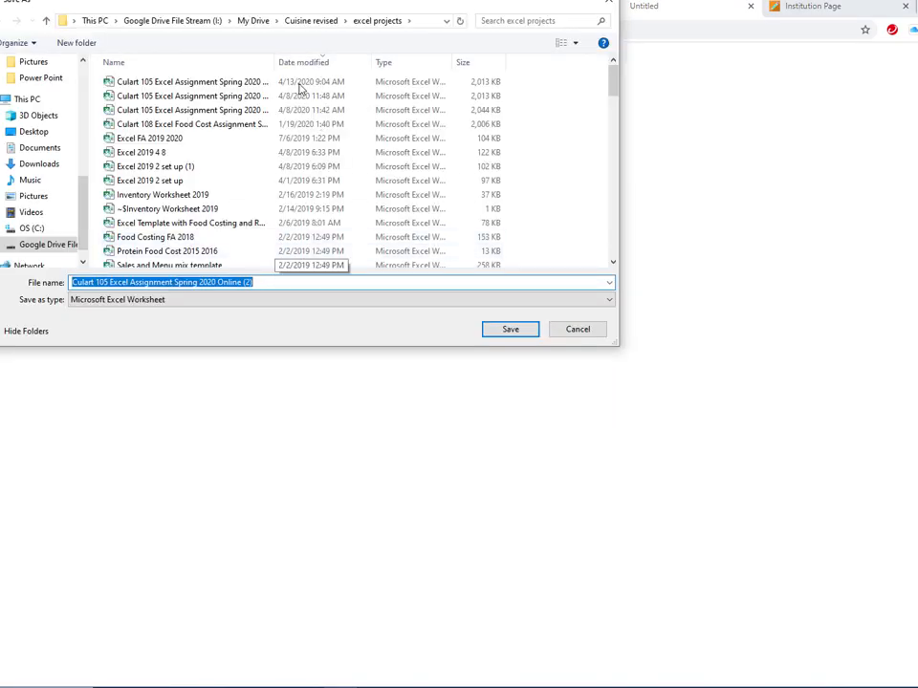
click(509, 329)
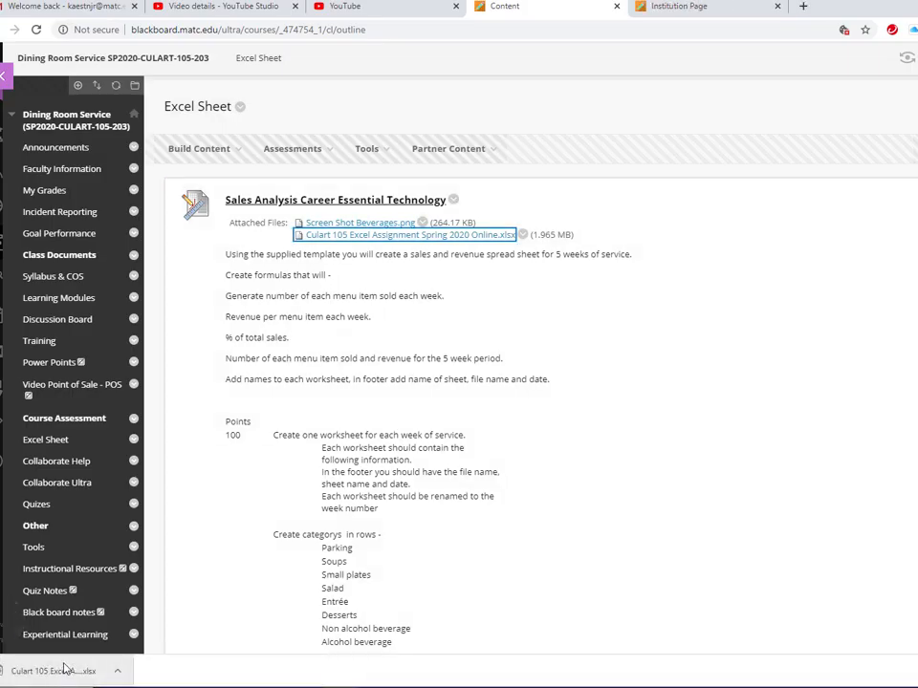
click(52, 674)
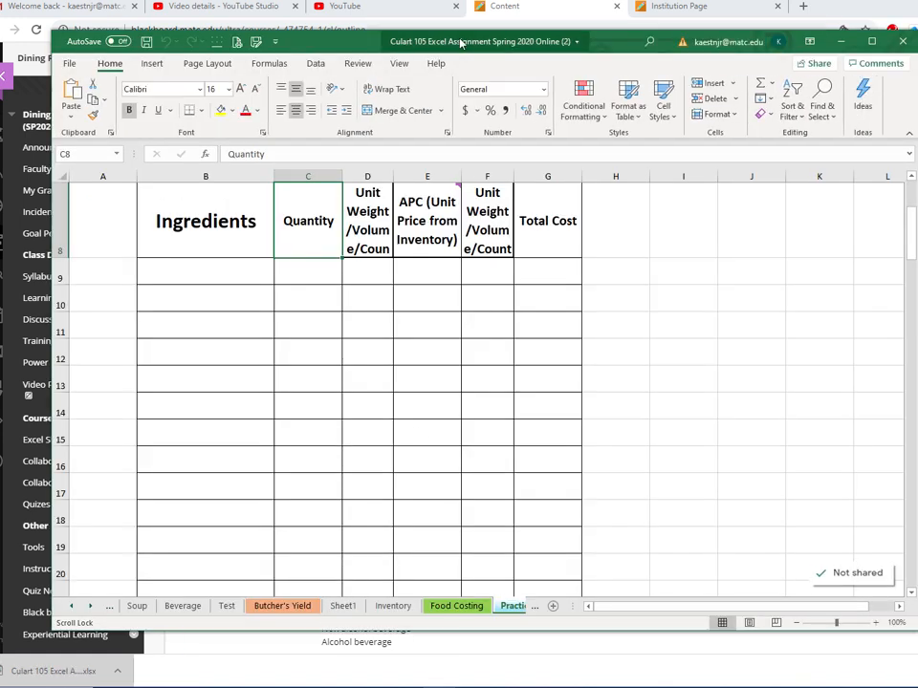
double_click(86, 36)
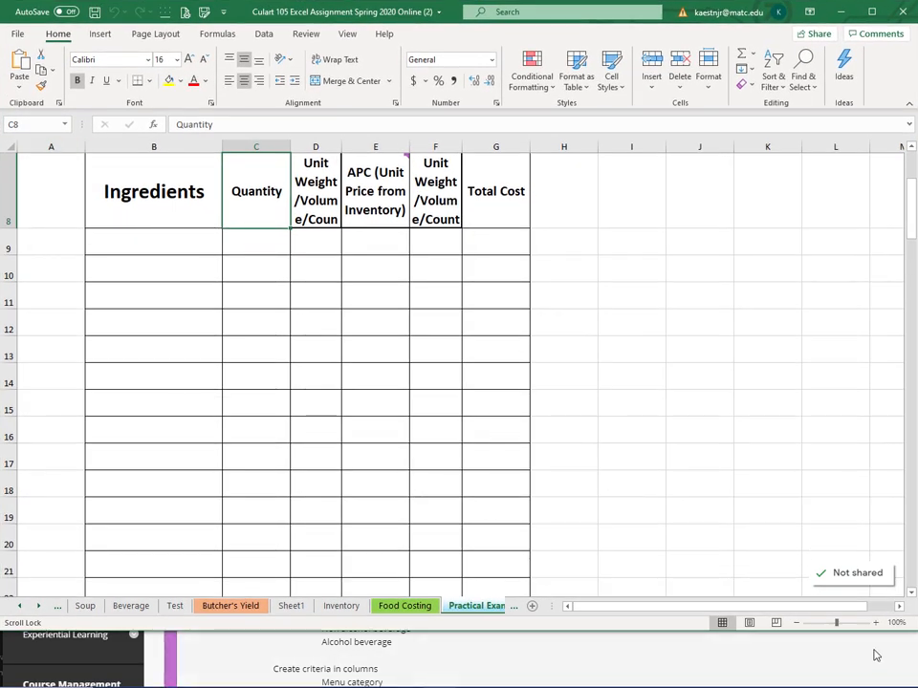
drag(913, 624, 913, 684)
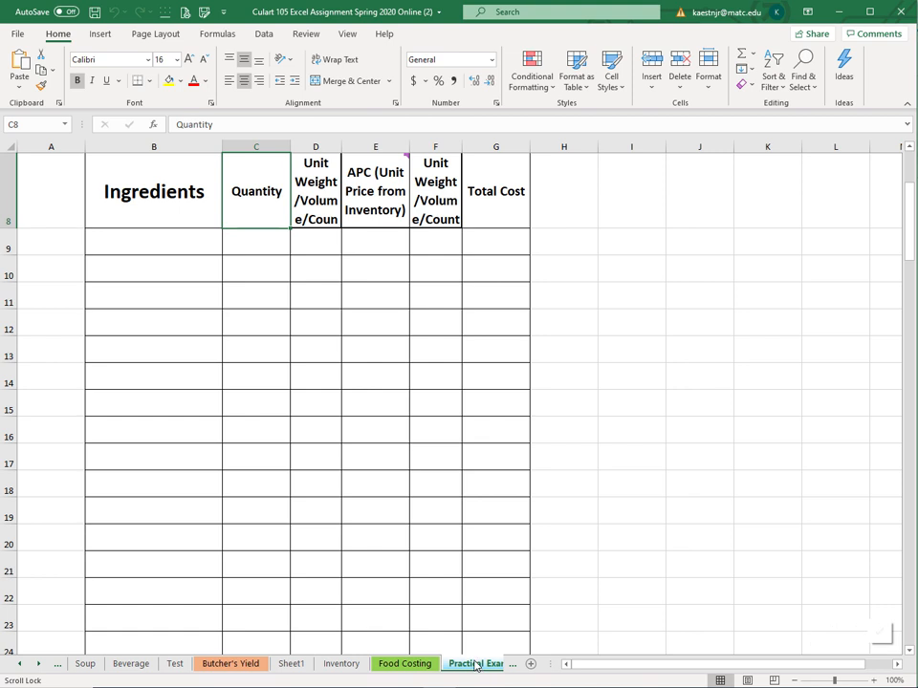
- View the Beverage and Soup worksheets, and return to the blank Test worksheet
click(176, 665)
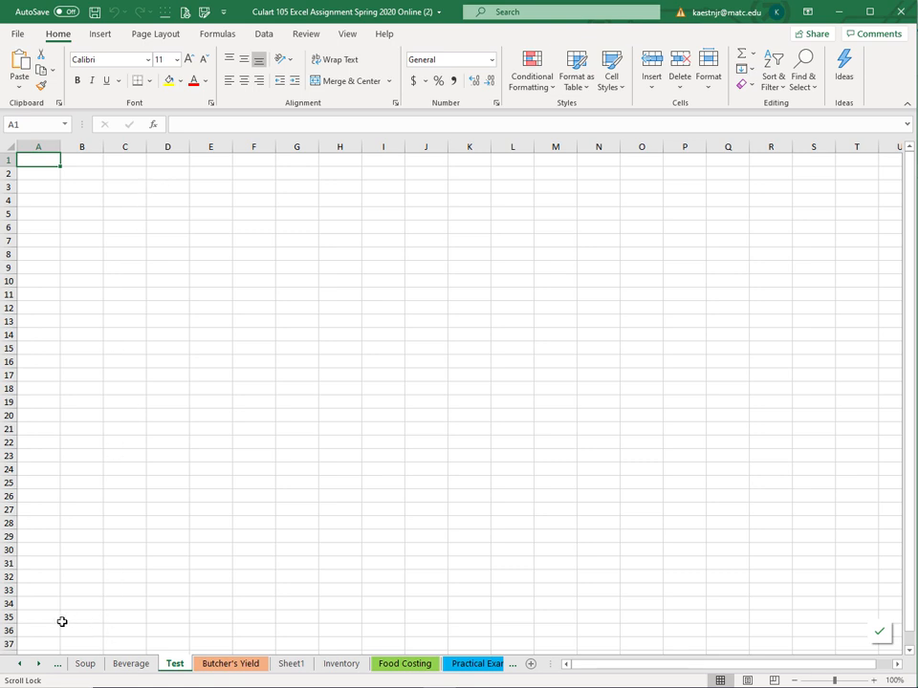
click(132, 669)
click(86, 665)
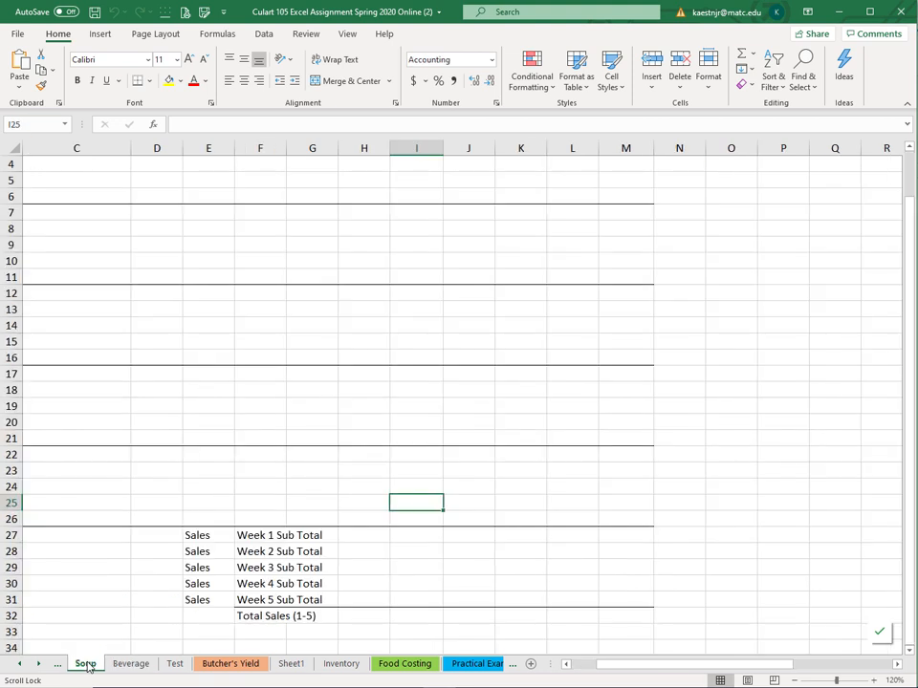
click(175, 665)
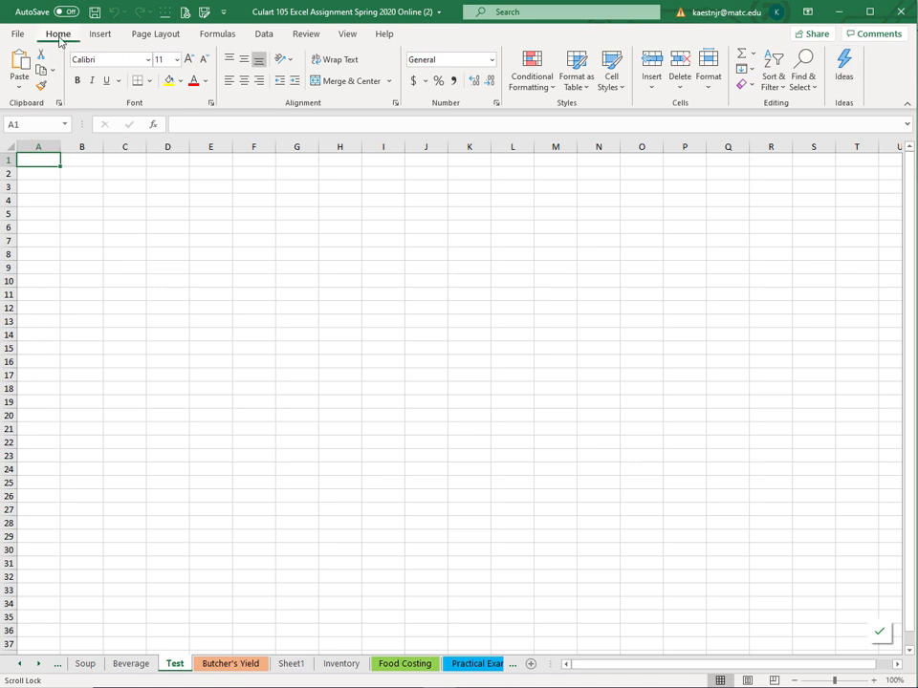
- Look over the Formulas and Home commands, and check the cell references shown for J5 and G22
click(219, 36)
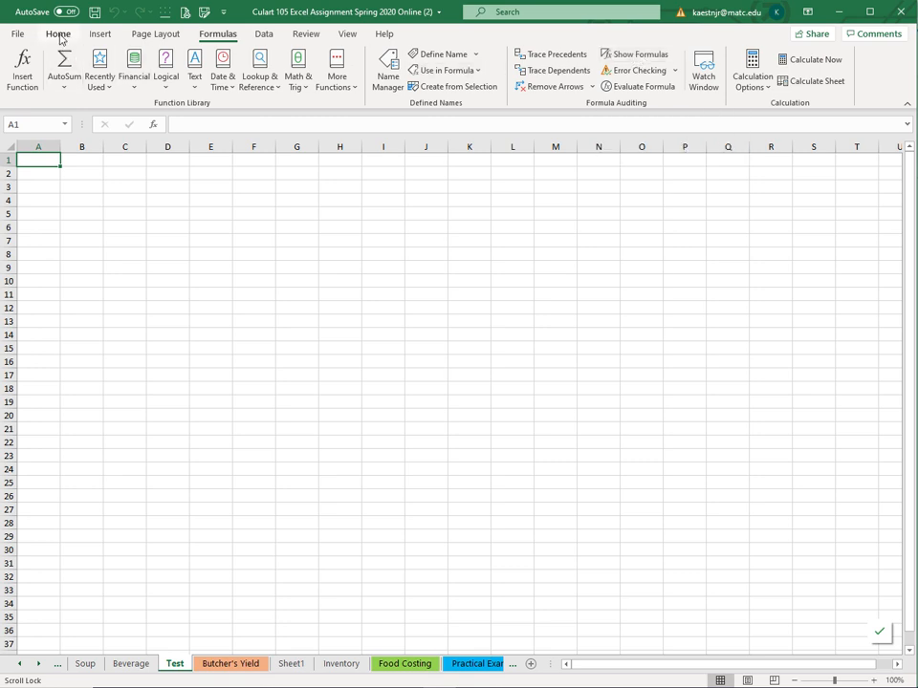
click(58, 35)
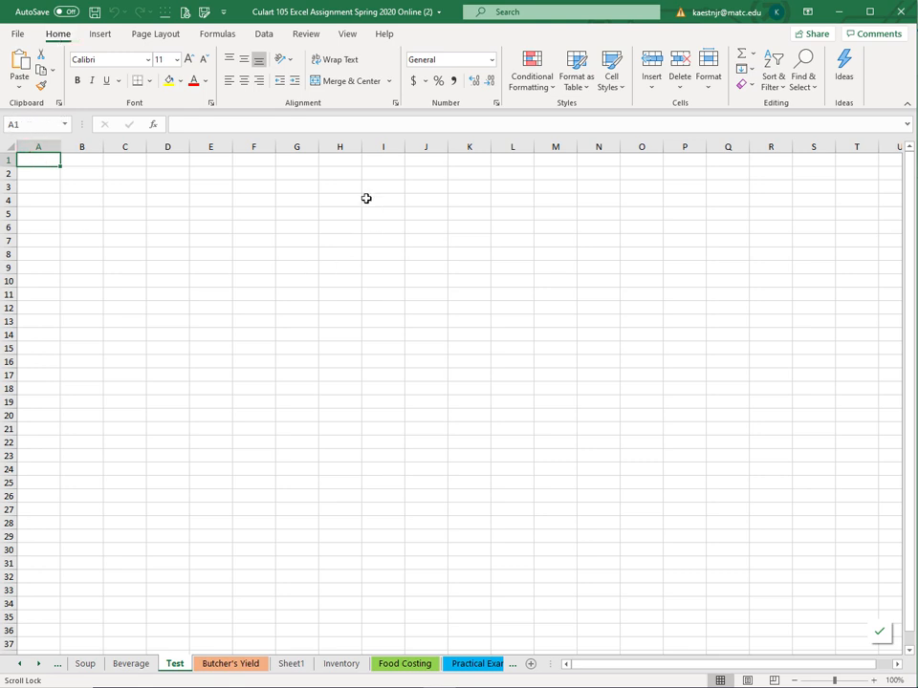
click(427, 211)
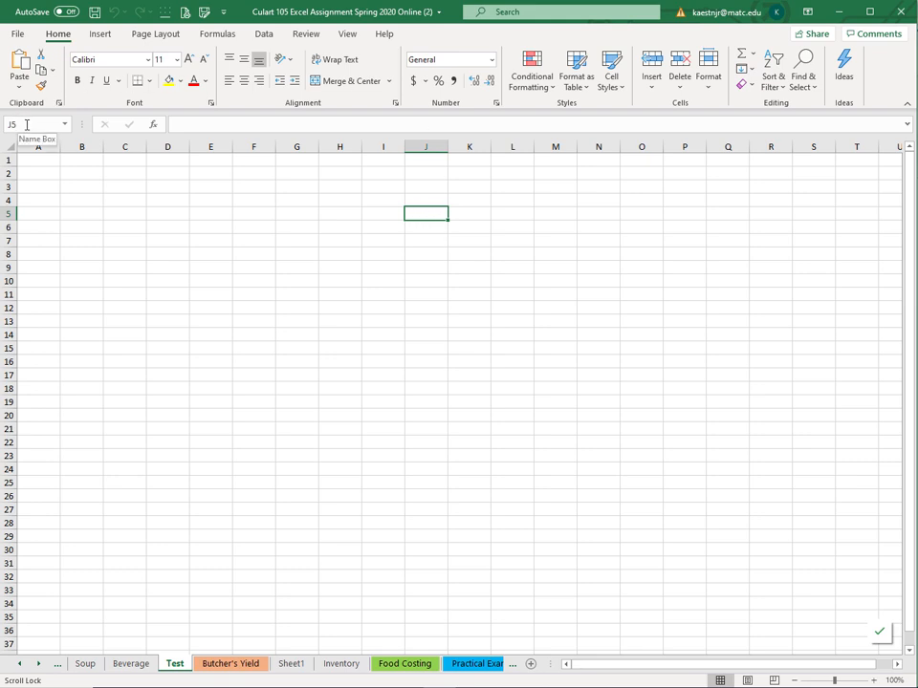
click(313, 439)
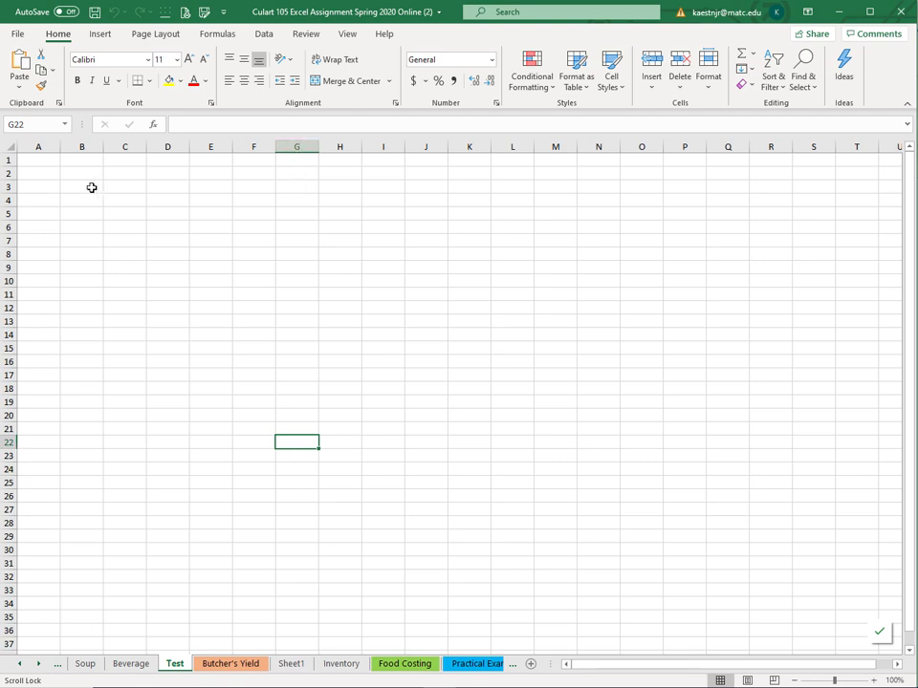
- Enter the formula =A1*B2 in cell C3 of the Test worksheet
click(126, 189)
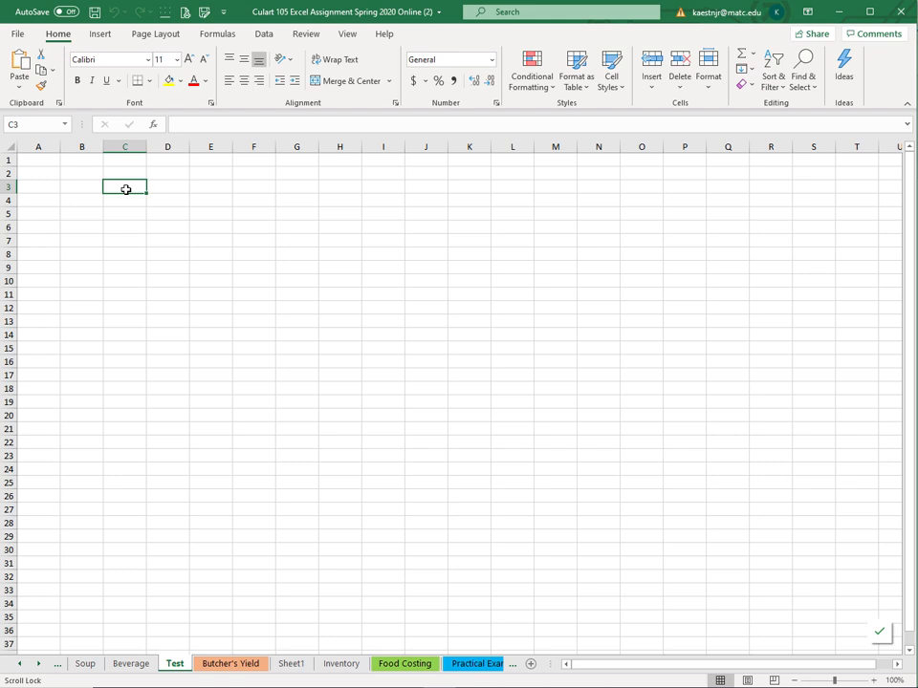
click(192, 123)
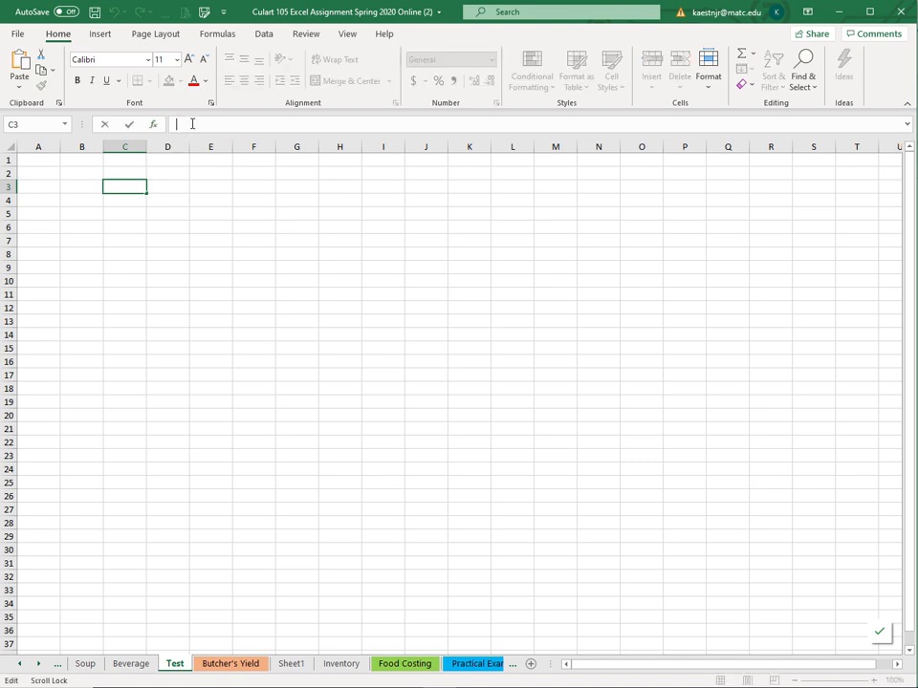
text(=)
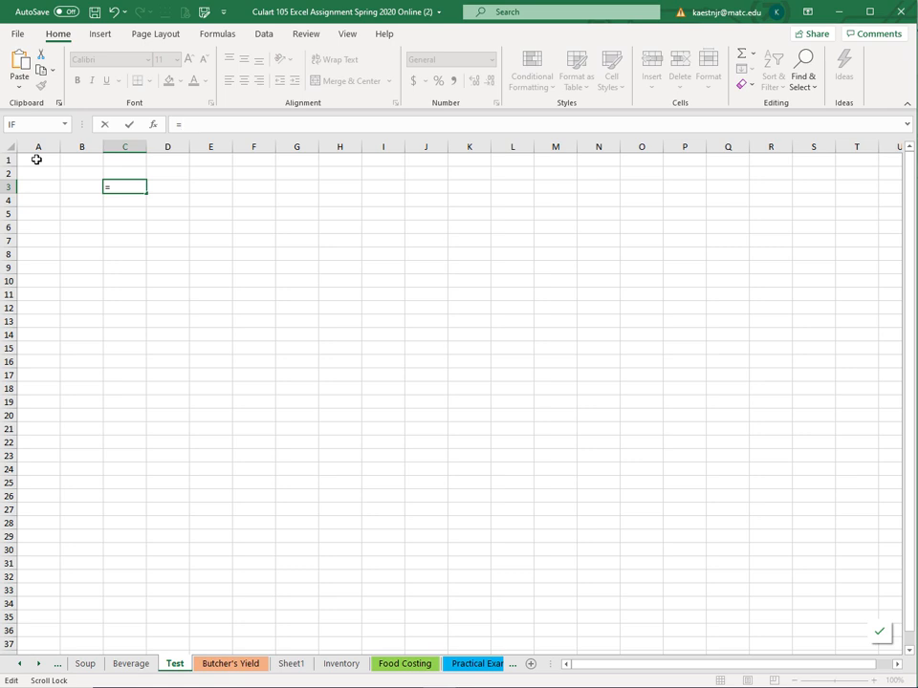
text(a1)
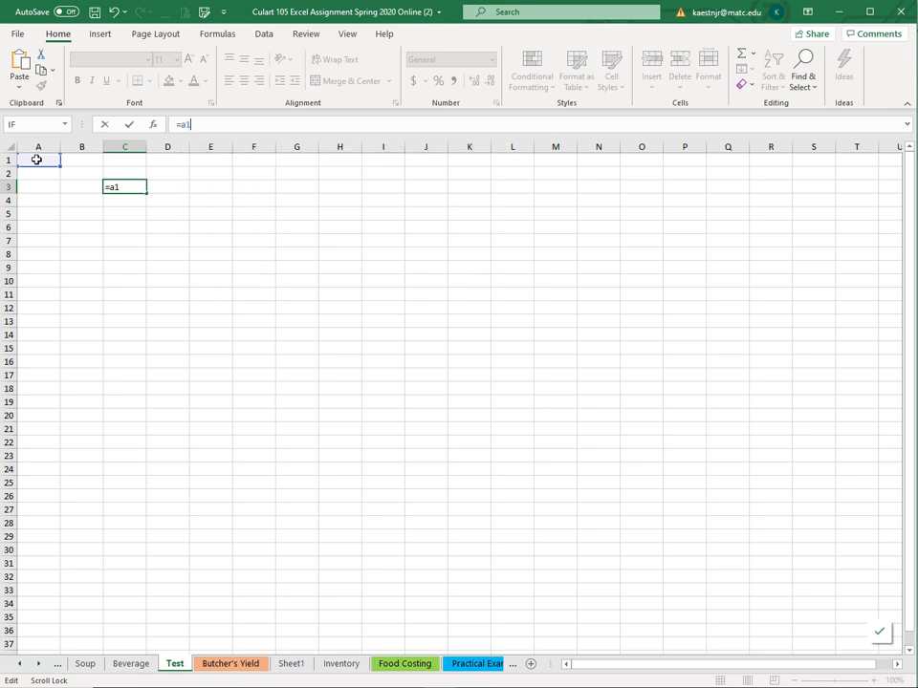
text(*b)
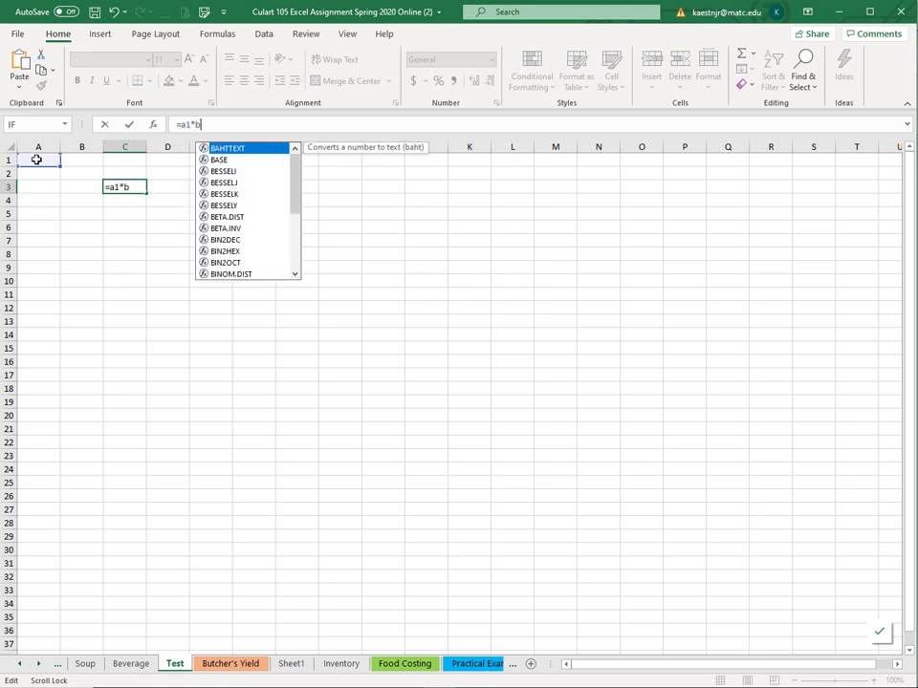
text(2)
key(Return)
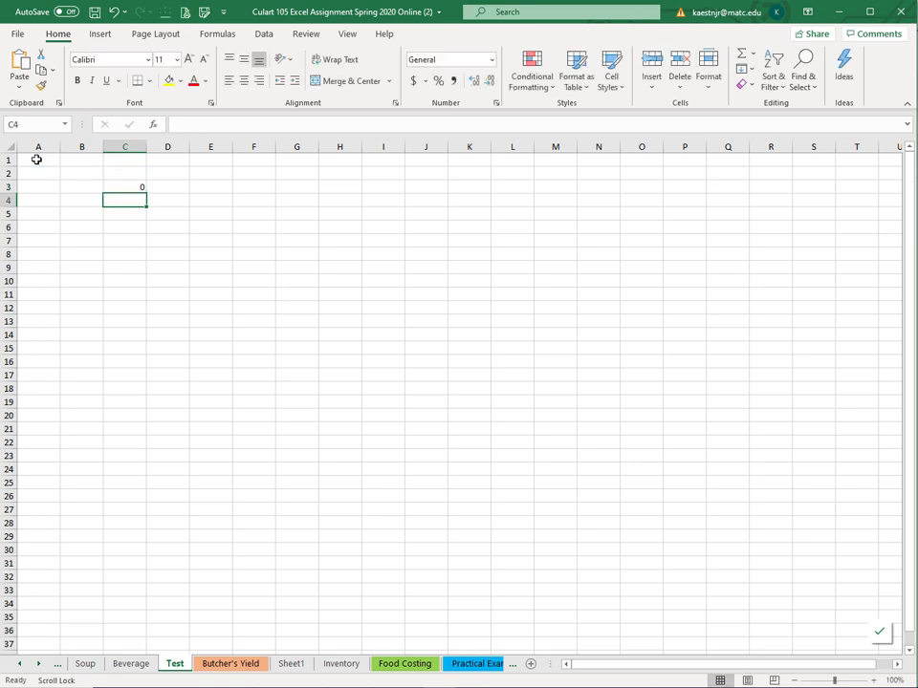
- Enter the value 2 in both cell A1 and cell B2
click(43, 160)
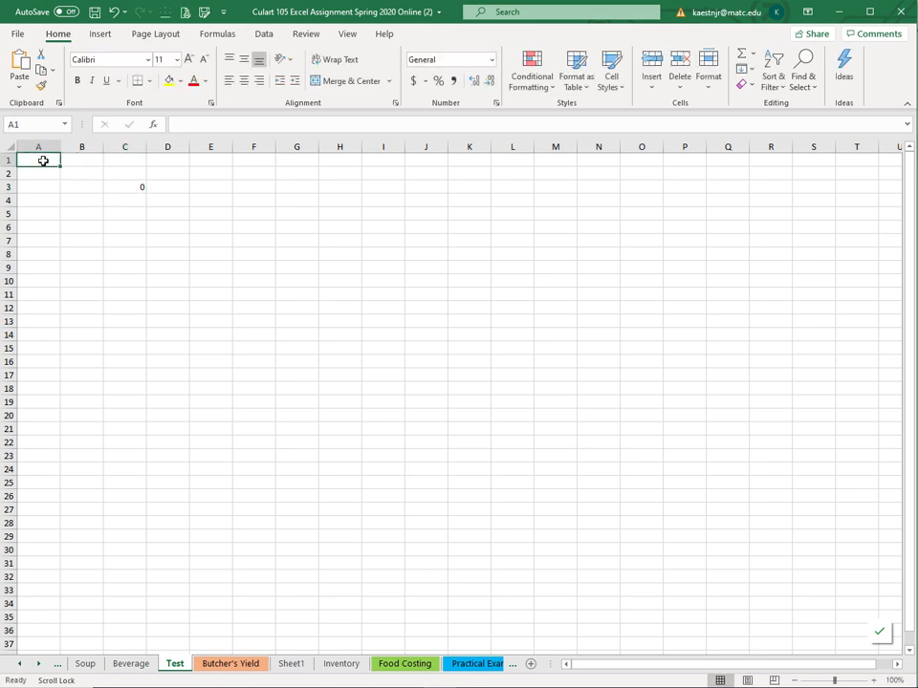
text(2)
click(80, 173)
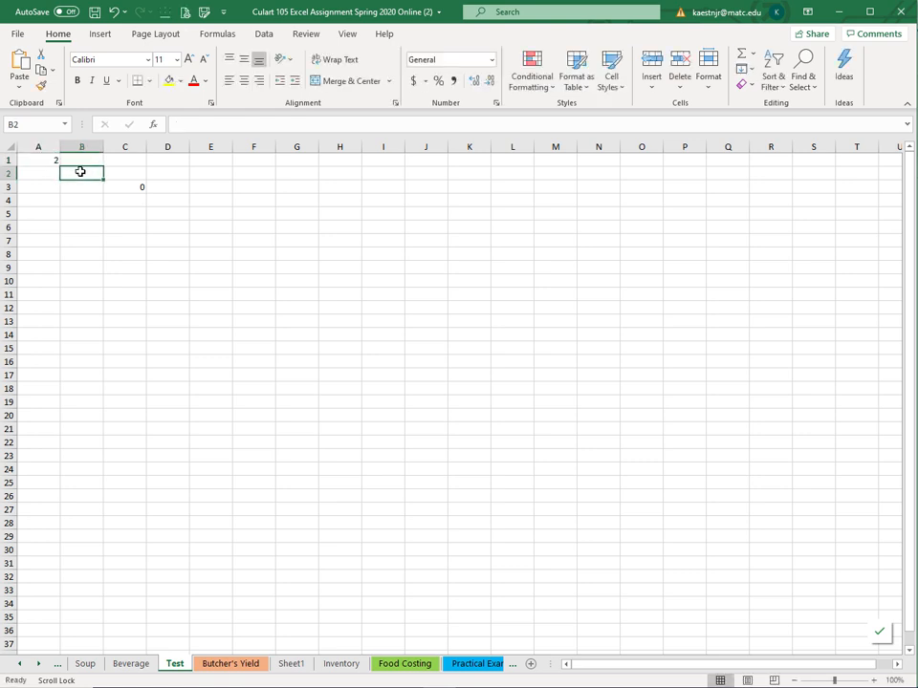
text(2)
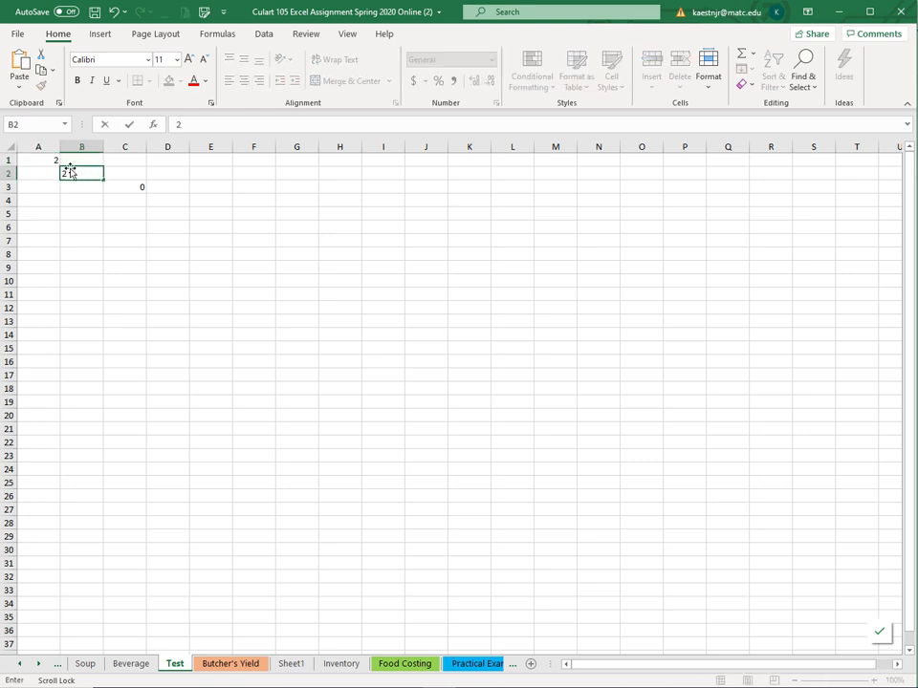
key(Return)
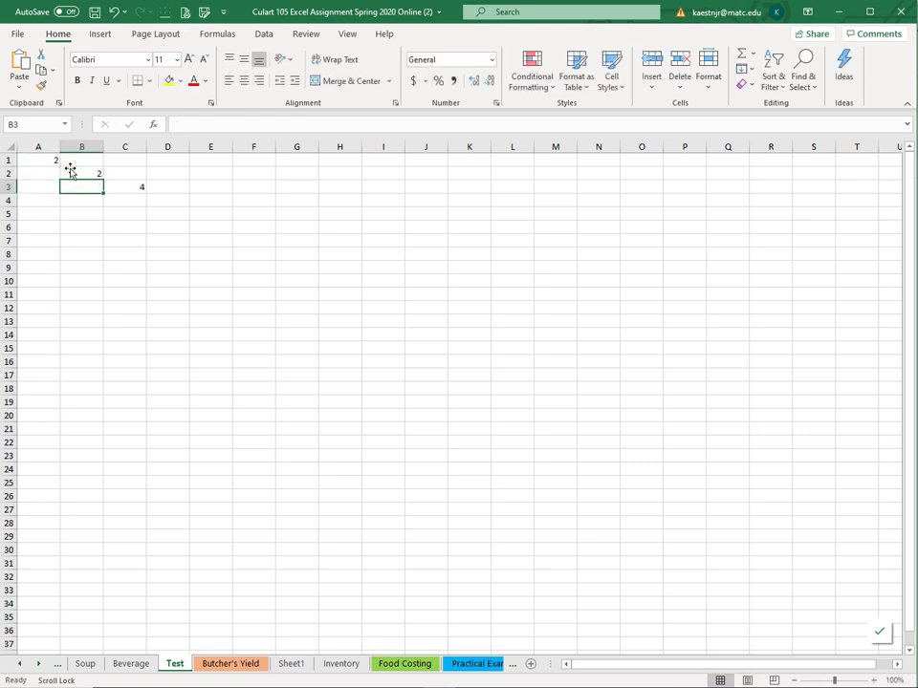
- Build the formula =A1*B2 in cell C4 by picking the referenced cells directly on the sheet
click(132, 199)
text(=)
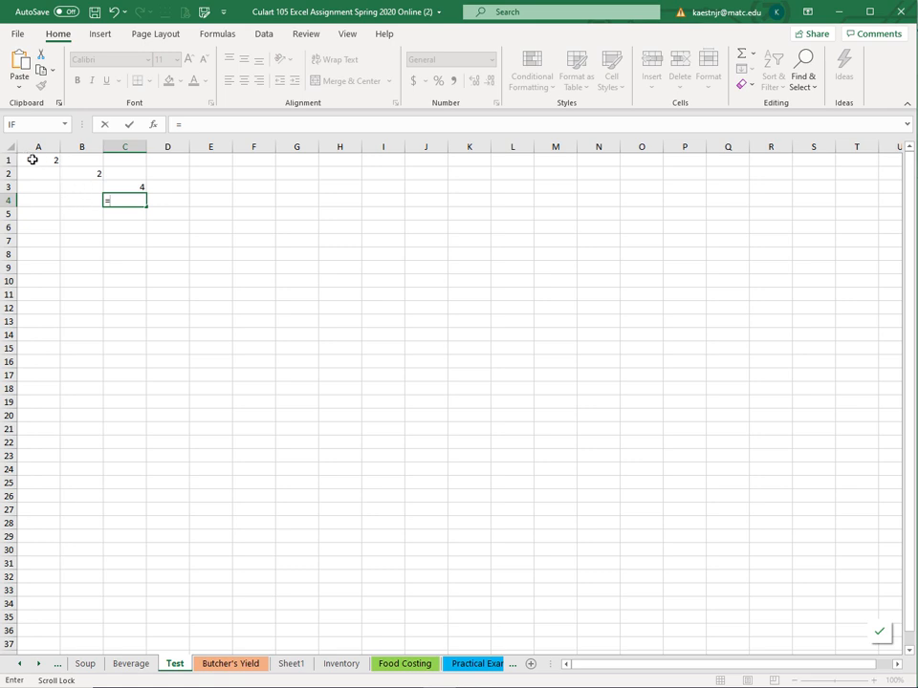
click(33, 160)
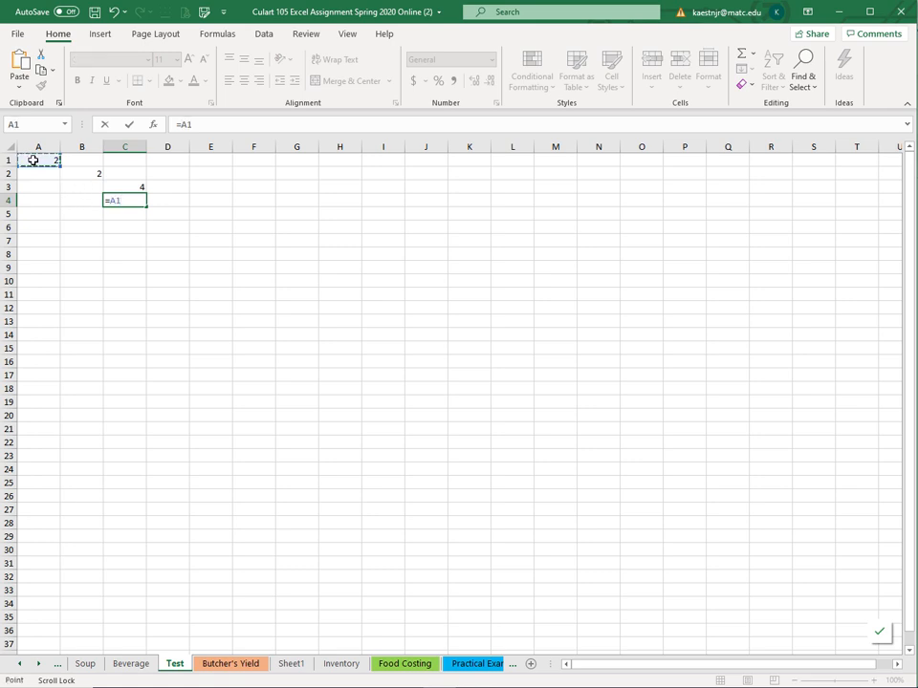
text(*)
click(83, 174)
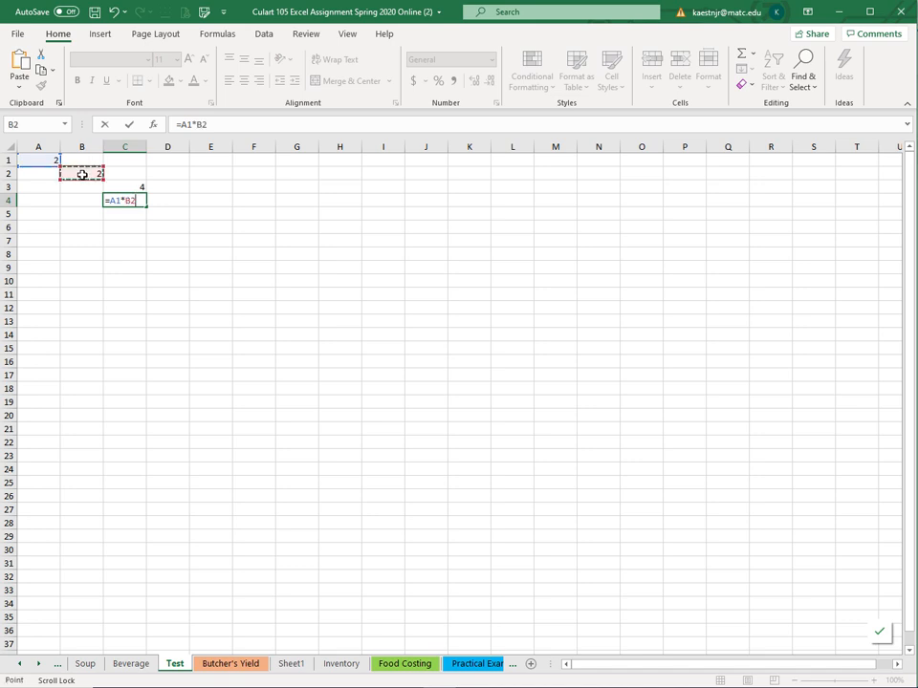
key(Return)
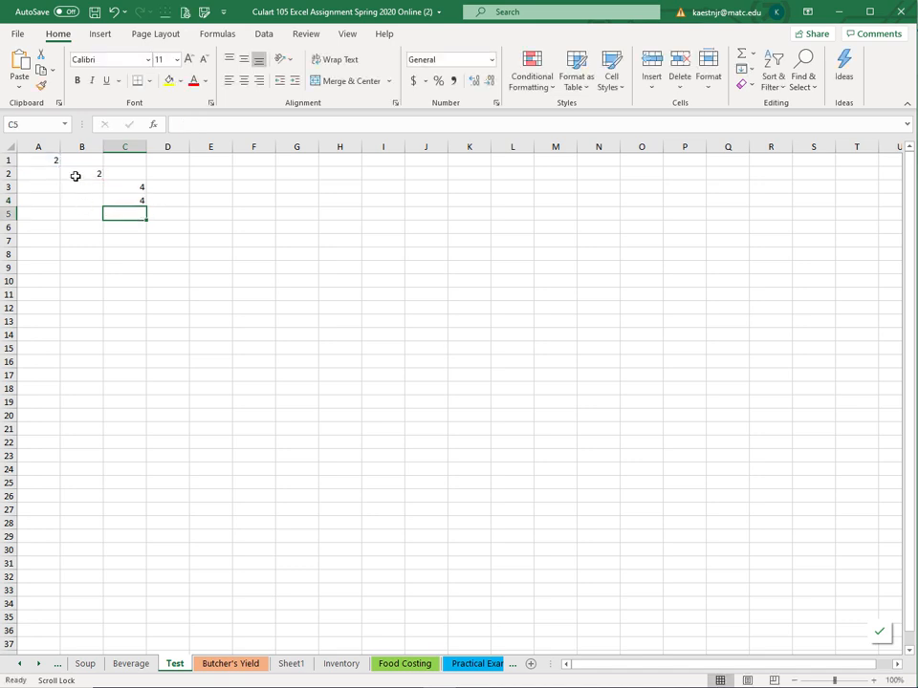
- Set cell B2 to 3 and check the formulas in C3 and C4
click(86, 172)
text(3)
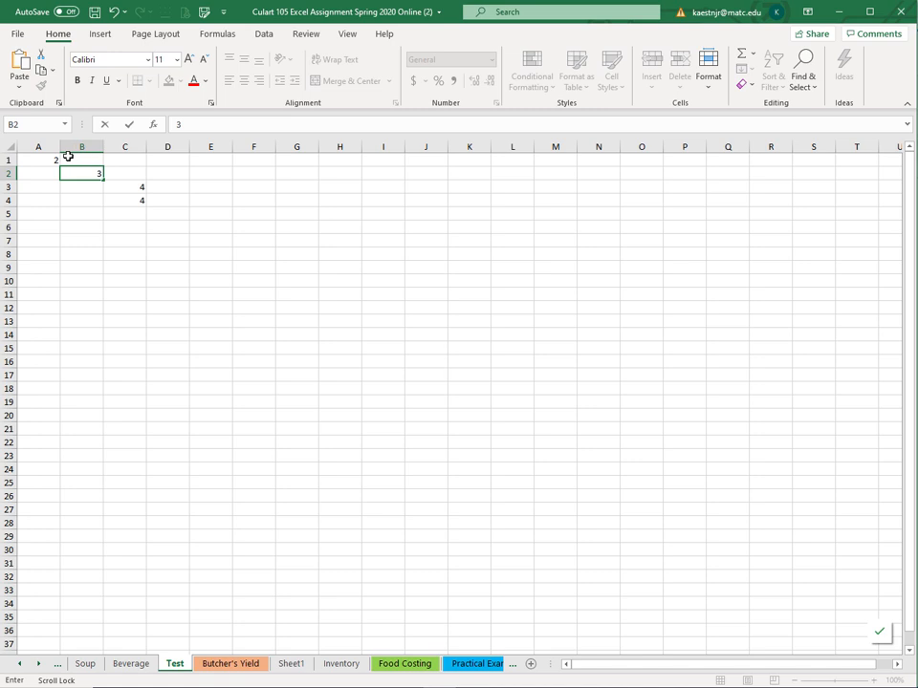
key(Return)
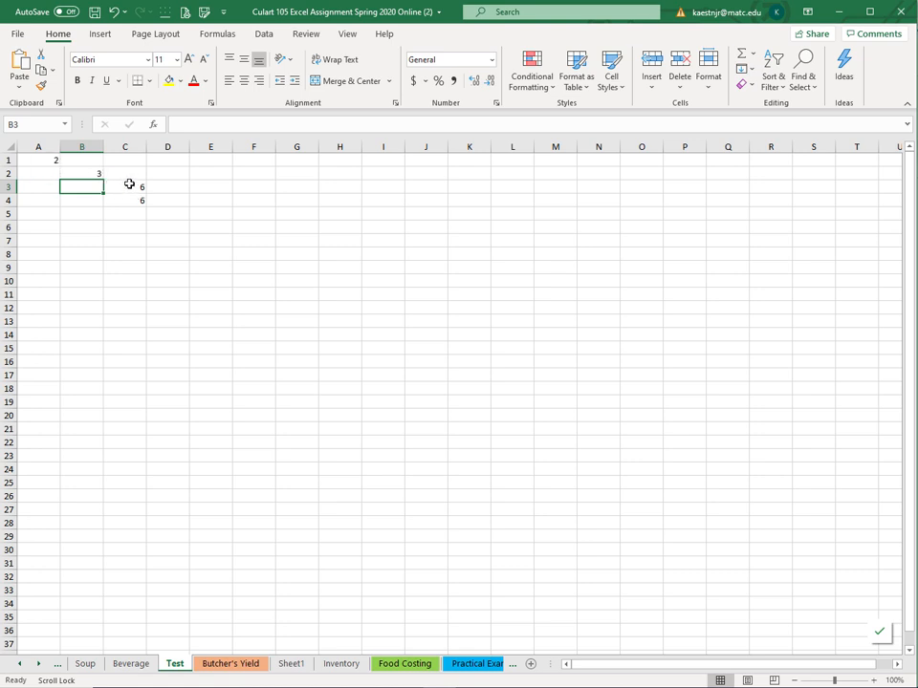
click(129, 184)
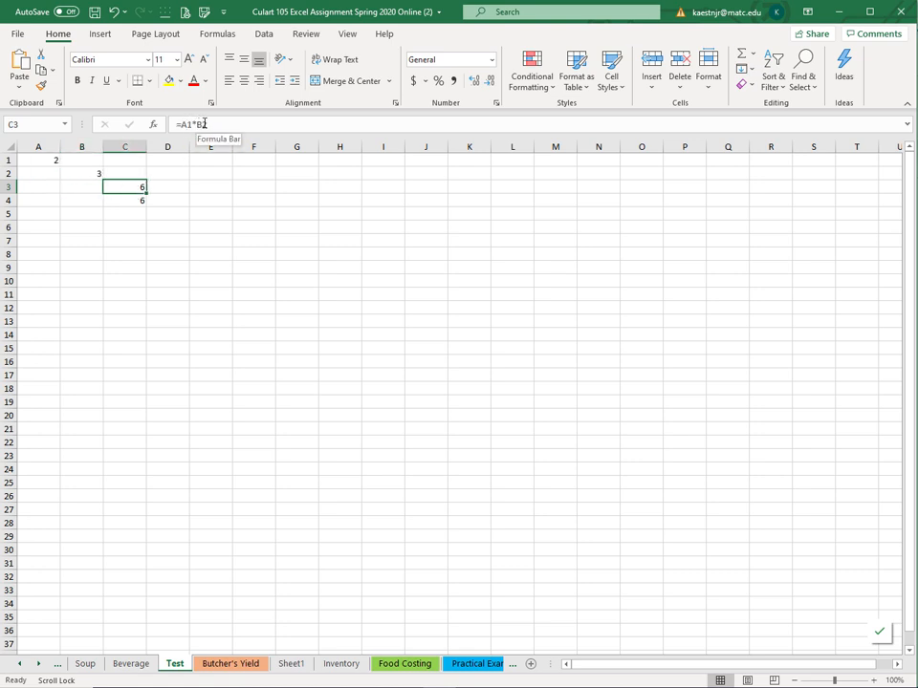
click(124, 199)
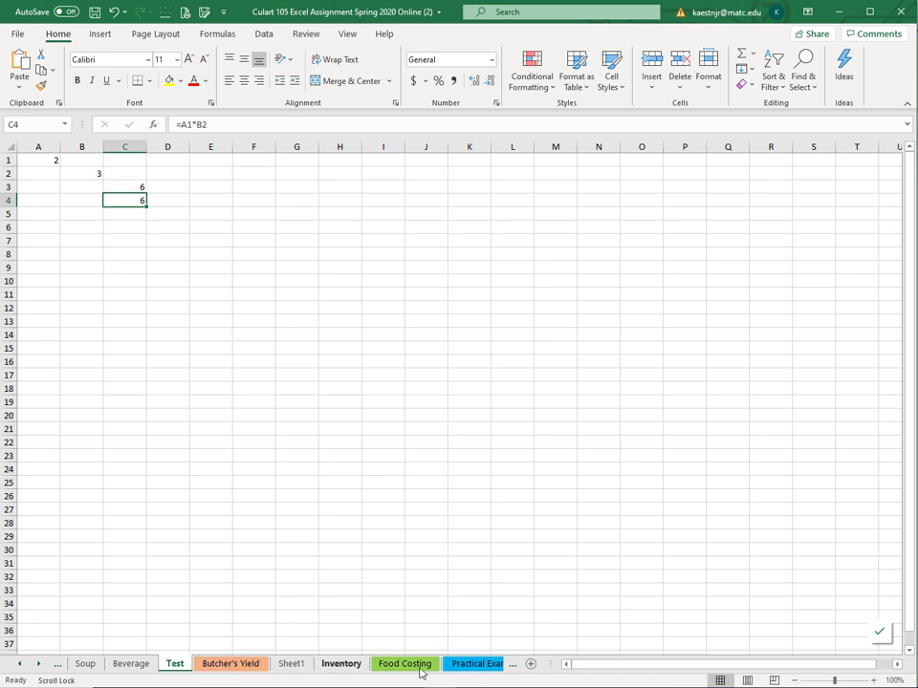
- Look through the workbook's worksheet names from Kitchen Guidelines to the open lab requisition
click(22, 665)
click(23, 665)
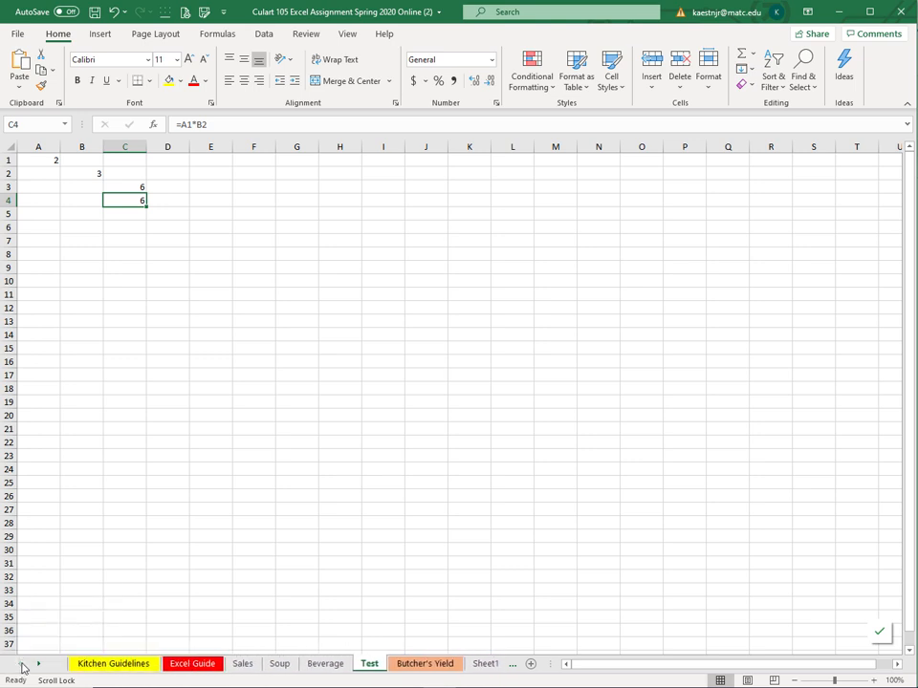
click(40, 665)
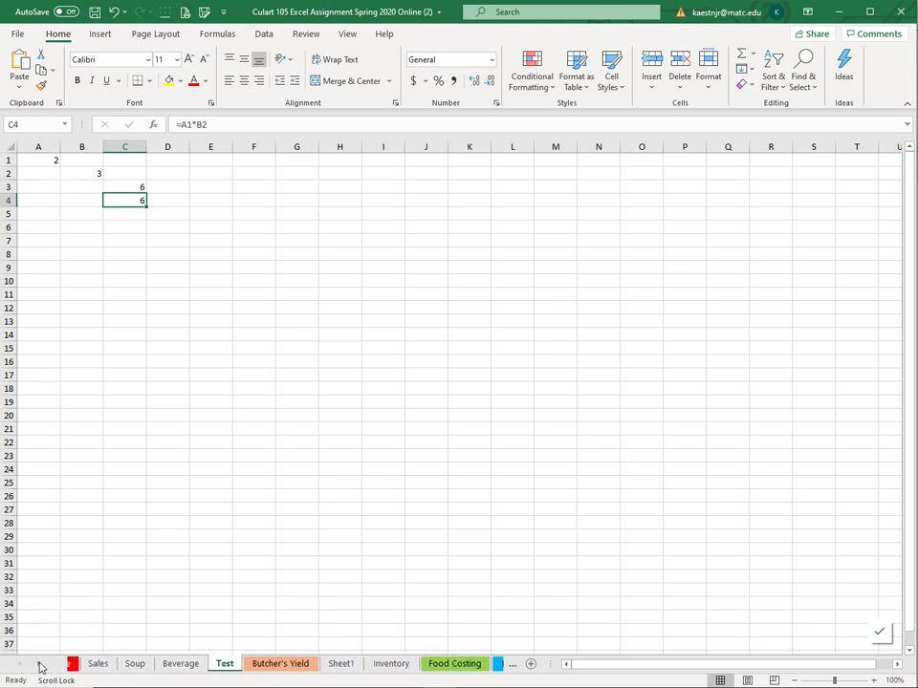
click(39, 665)
click(39, 664)
click(39, 664)
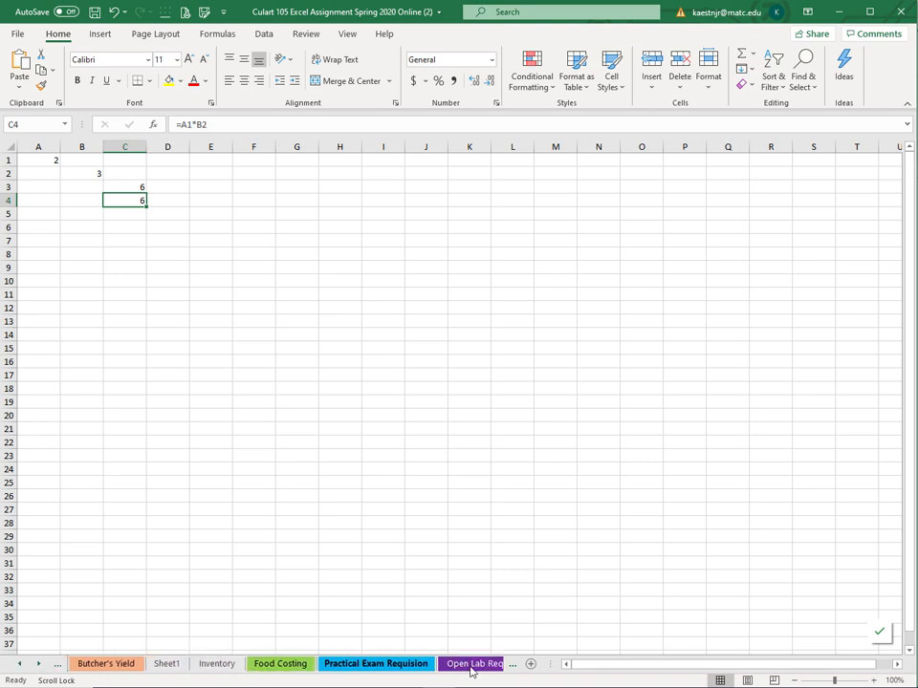
click(20, 666)
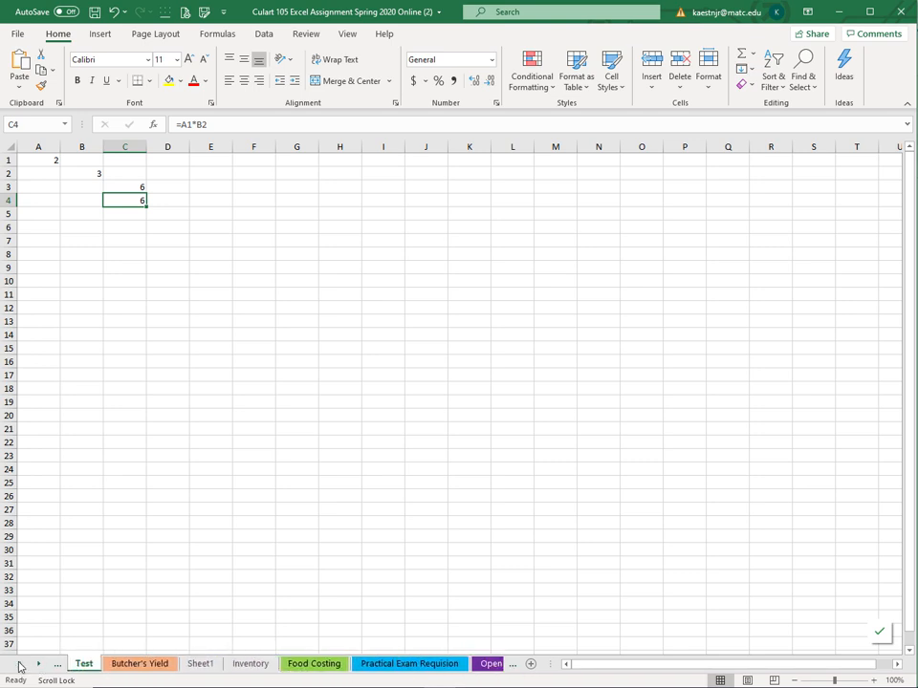
- Review the Excel Guide worksheet's instructions on duplicating, renaming, AutoSum and multiplication, down to the sample number tables below
click(20, 665)
click(20, 665)
click(20, 665)
click(20, 665)
click(20, 666)
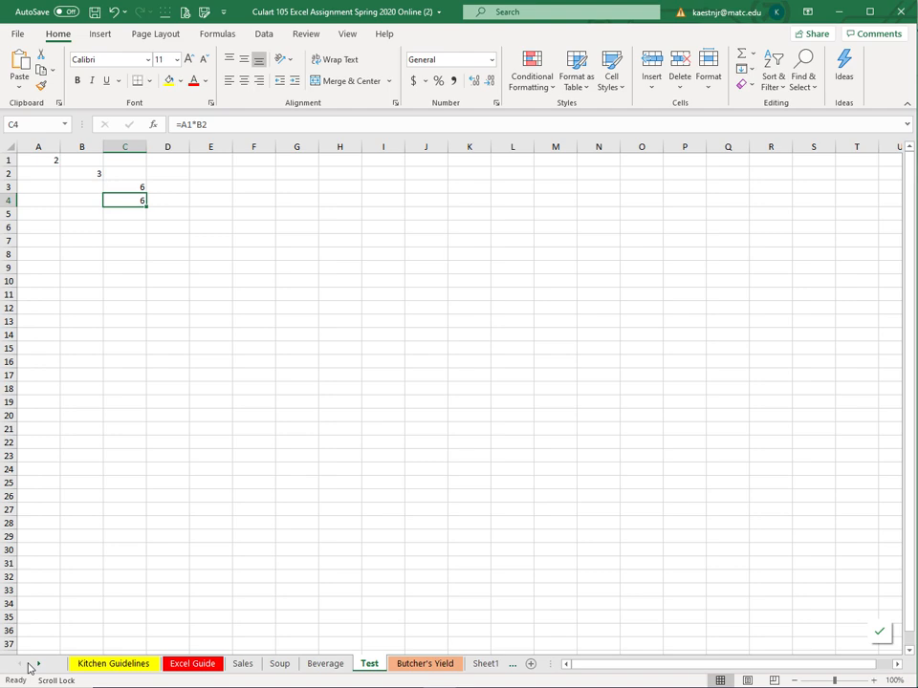
click(191, 672)
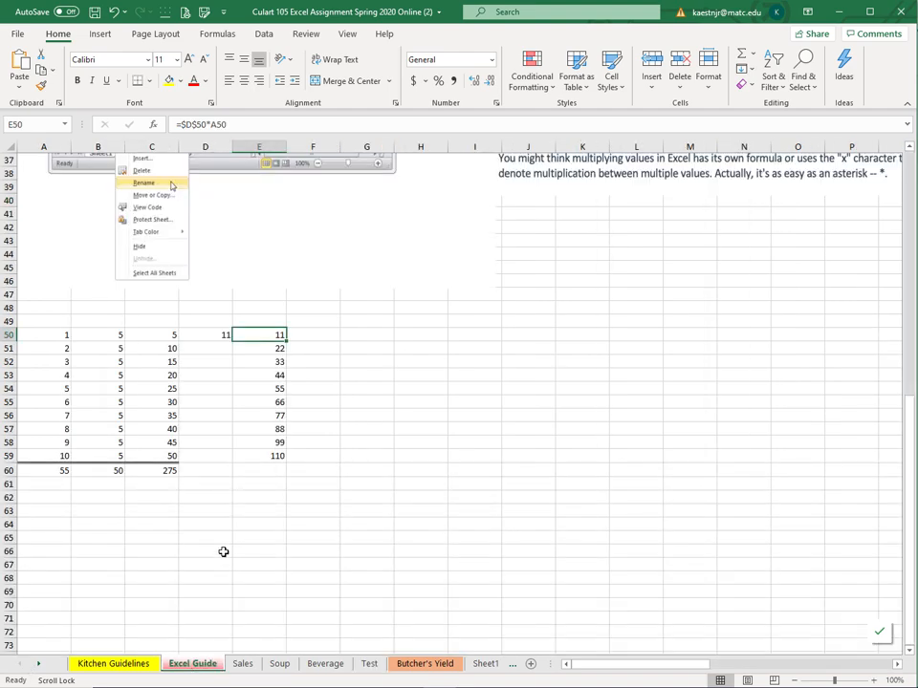
scroll(341, 453, up, 12)
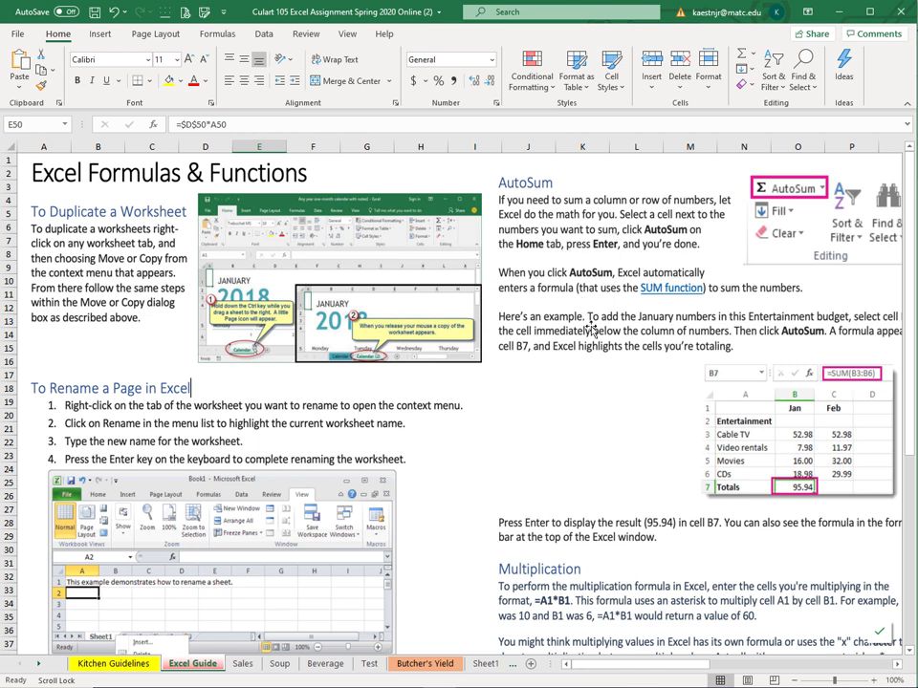
scroll(561, 366, down, 6)
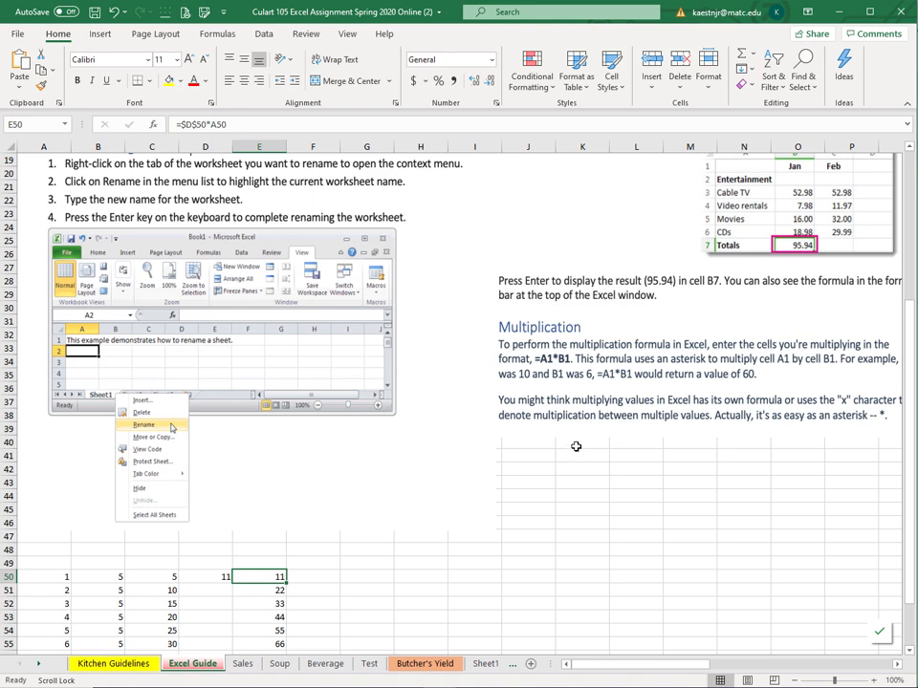
scroll(570, 477, down, 4)
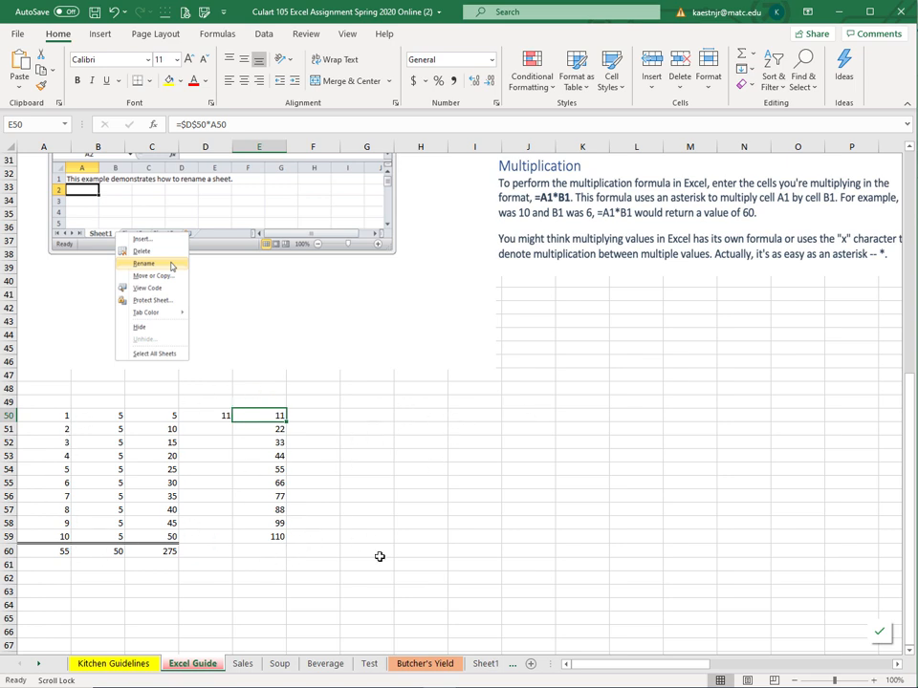
- Enter the values 1, 2 and 3 in cells G50, G51 and G52 of the Excel Guide worksheet
click(369, 416)
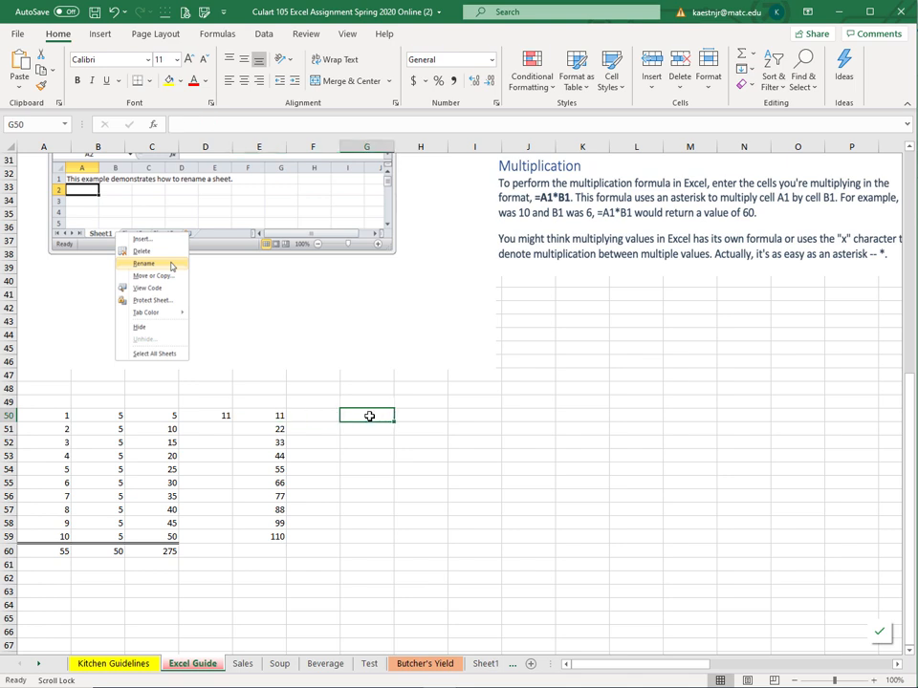
text(1)
key(Return)
text(2)
key(Return)
text(3)
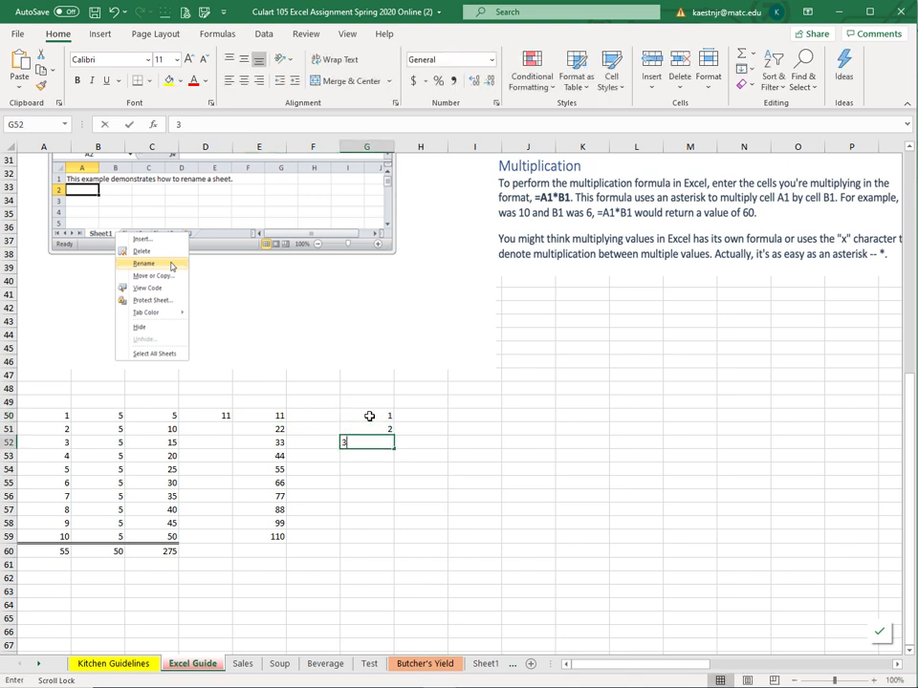
key(Return)
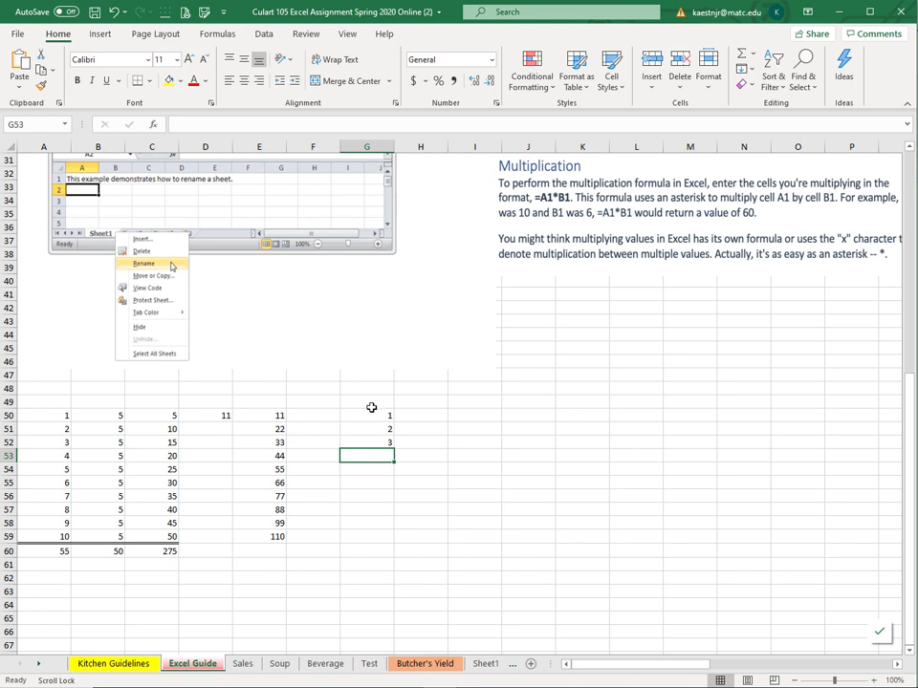
- Extend the number series in G50:G52 down through cell G59
drag(375, 417, 387, 445)
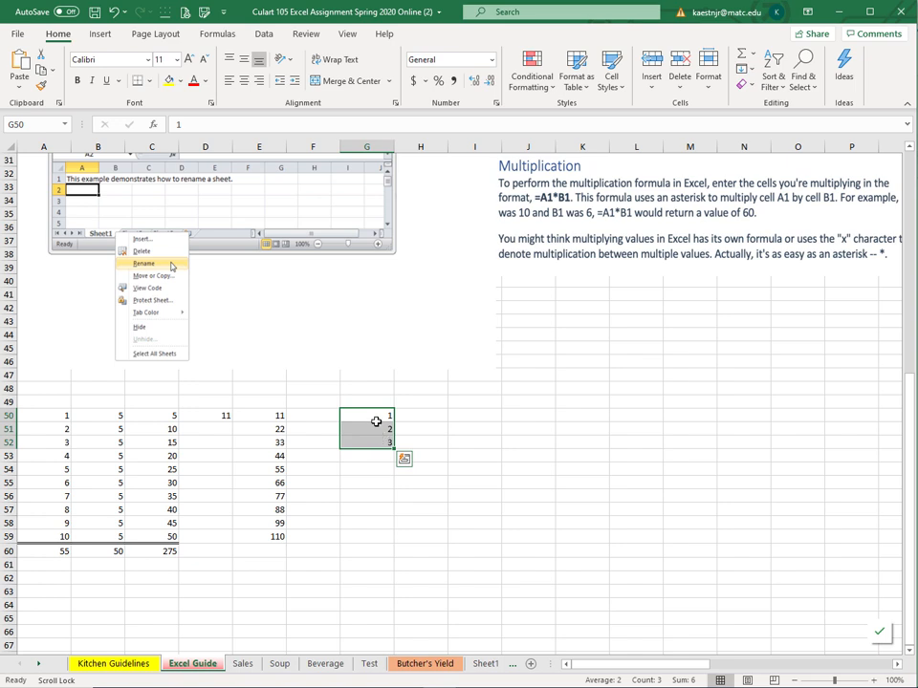
drag(376, 415, 376, 442)
drag(395, 448, 398, 543)
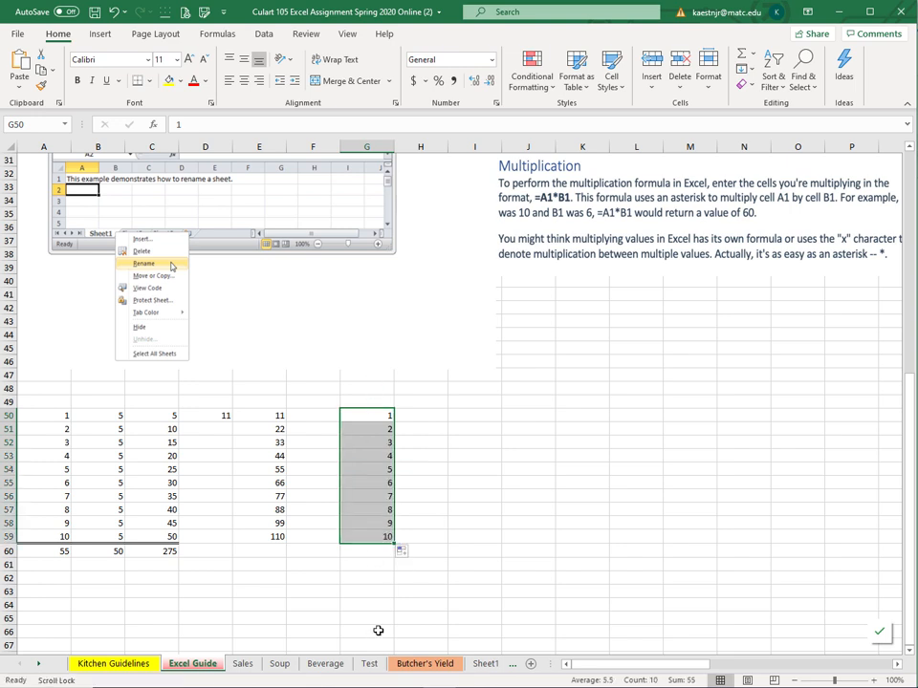
- Enter 5 in cell H50 and fill it down through cell H59
click(423, 415)
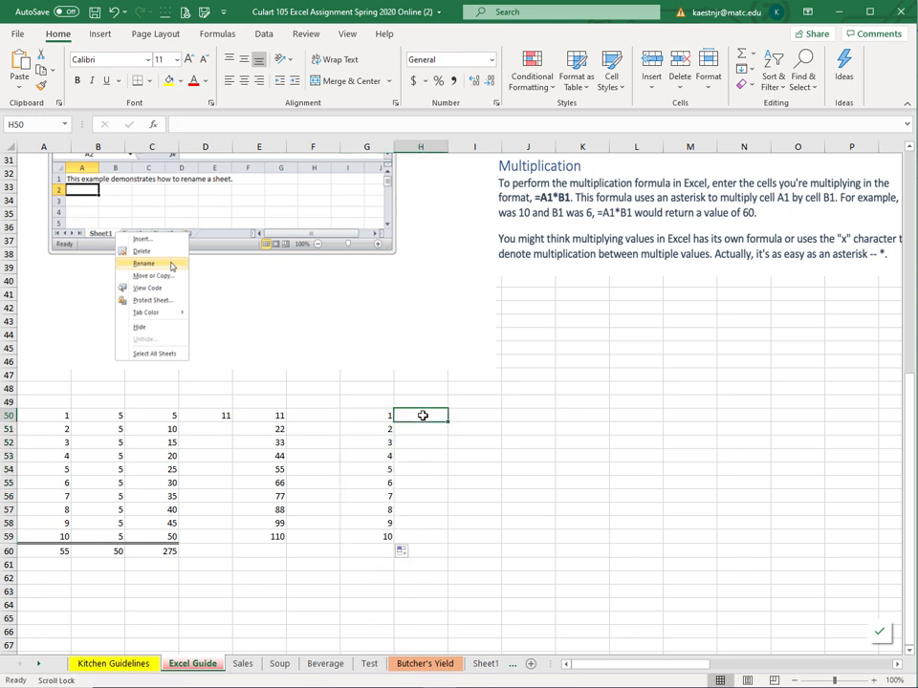
text(5)
key(Return)
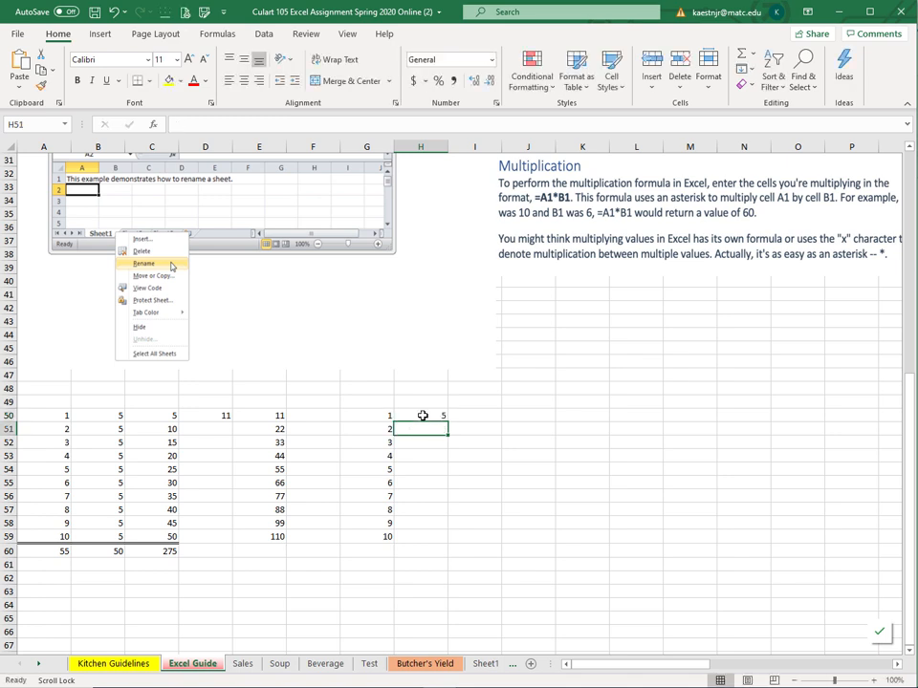
click(423, 415)
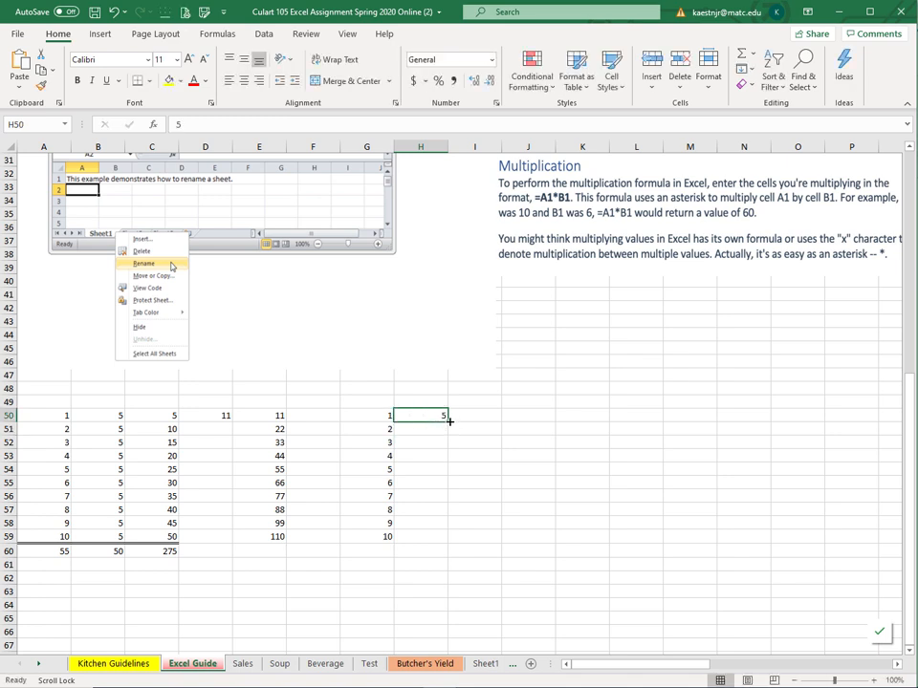
drag(448, 420, 451, 543)
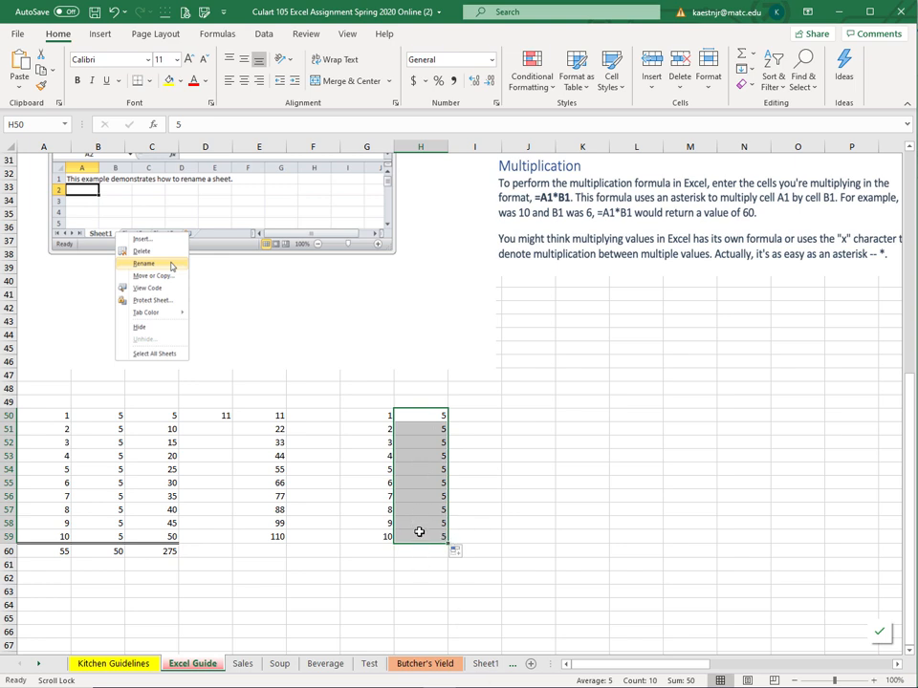
- Add the column headings Sold, Price and Sales in cells G49, H49 and I49
click(472, 417)
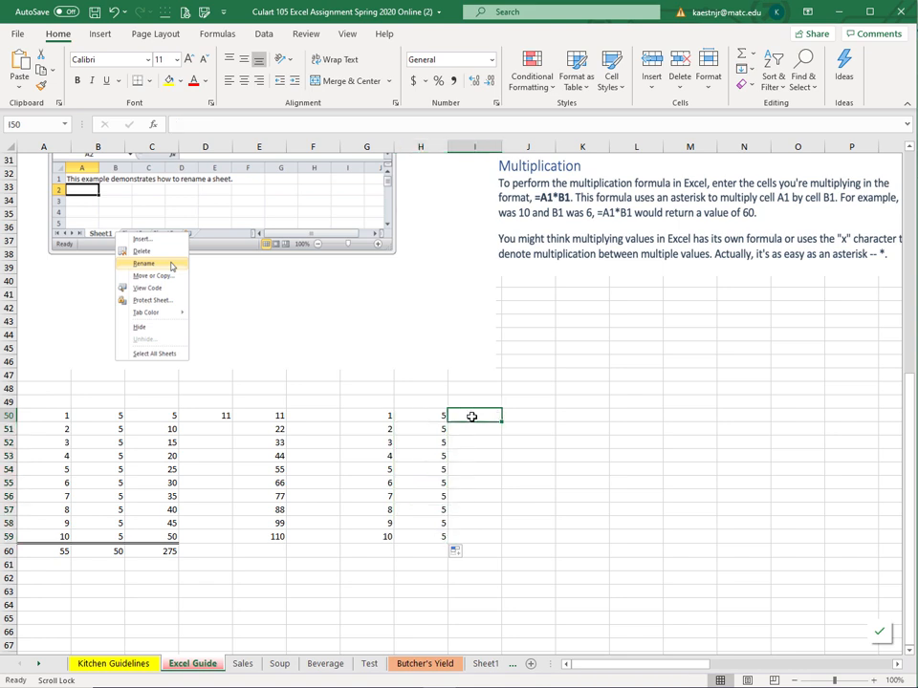
click(387, 399)
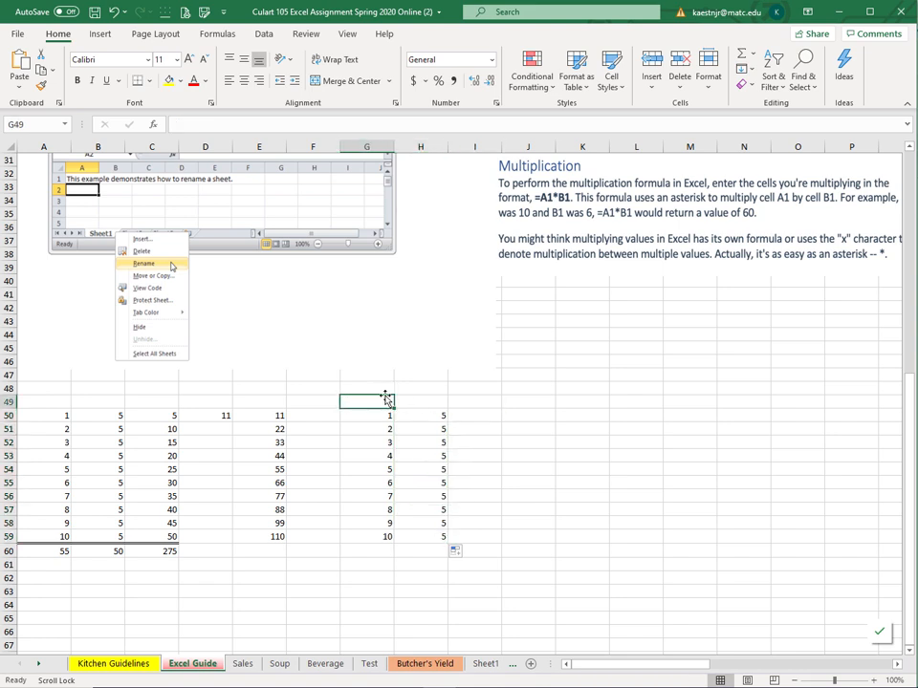
text(Sold)
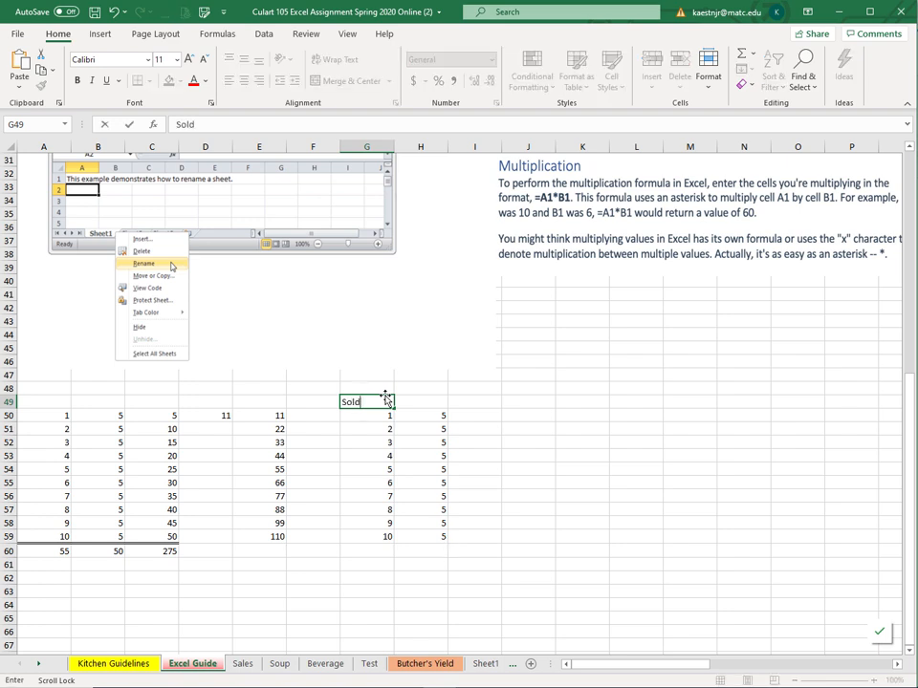
scroll(385, 398, right, 1)
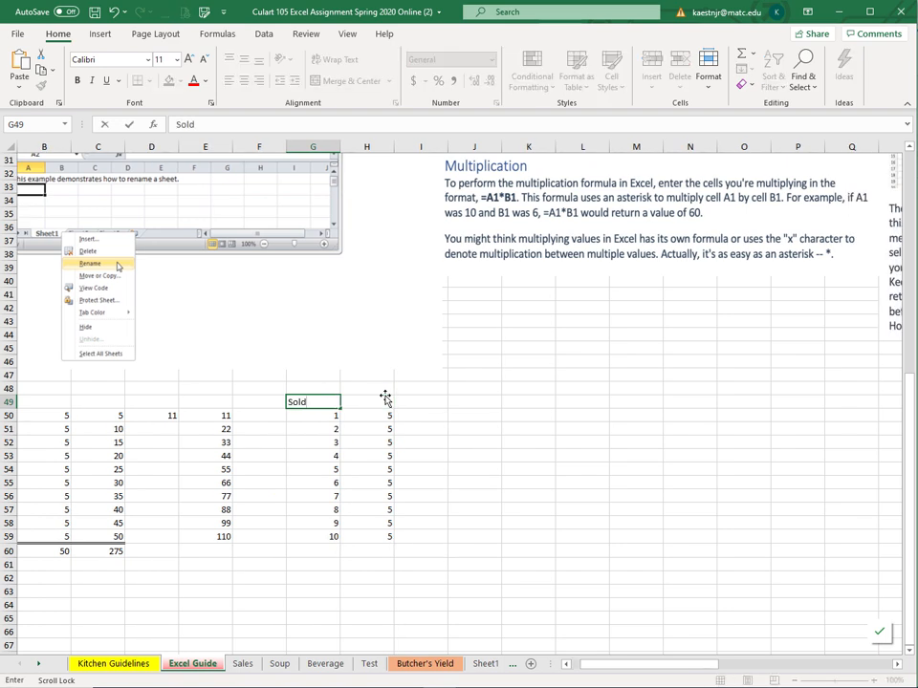
click(385, 399)
text(Pri)
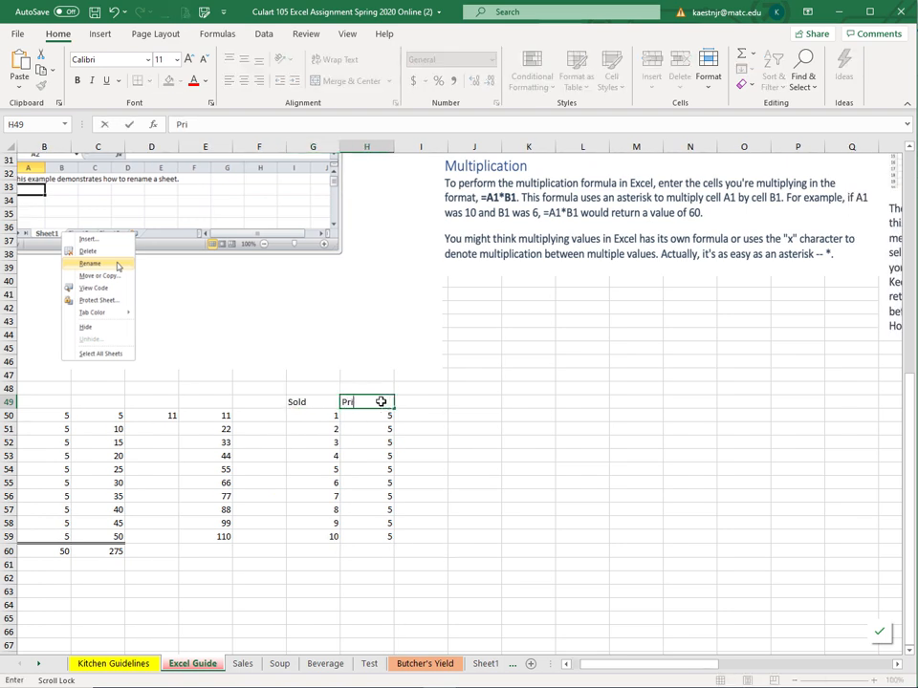
text(ce)
click(428, 402)
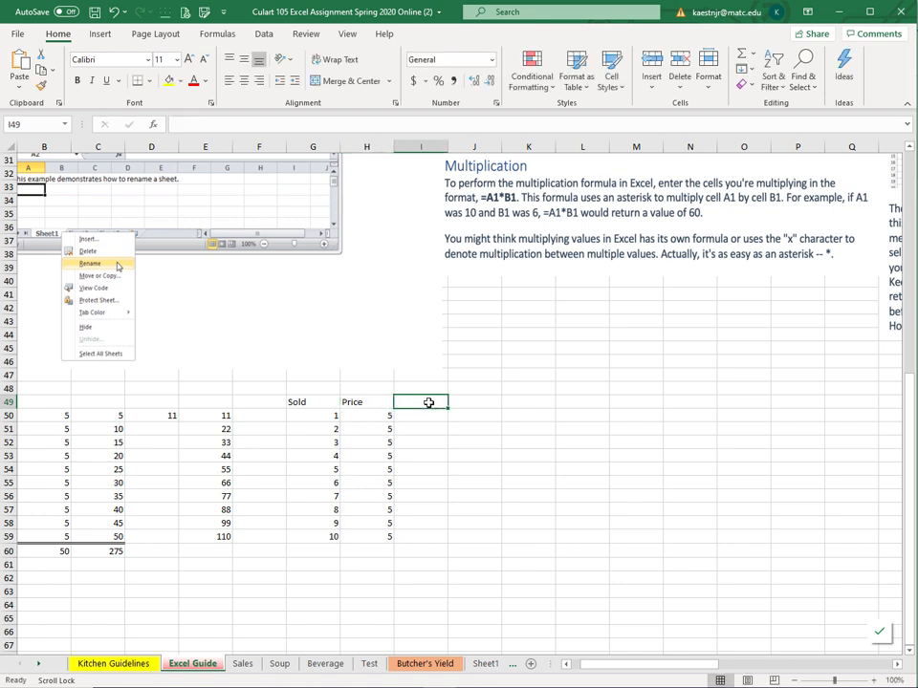
text(Sales)
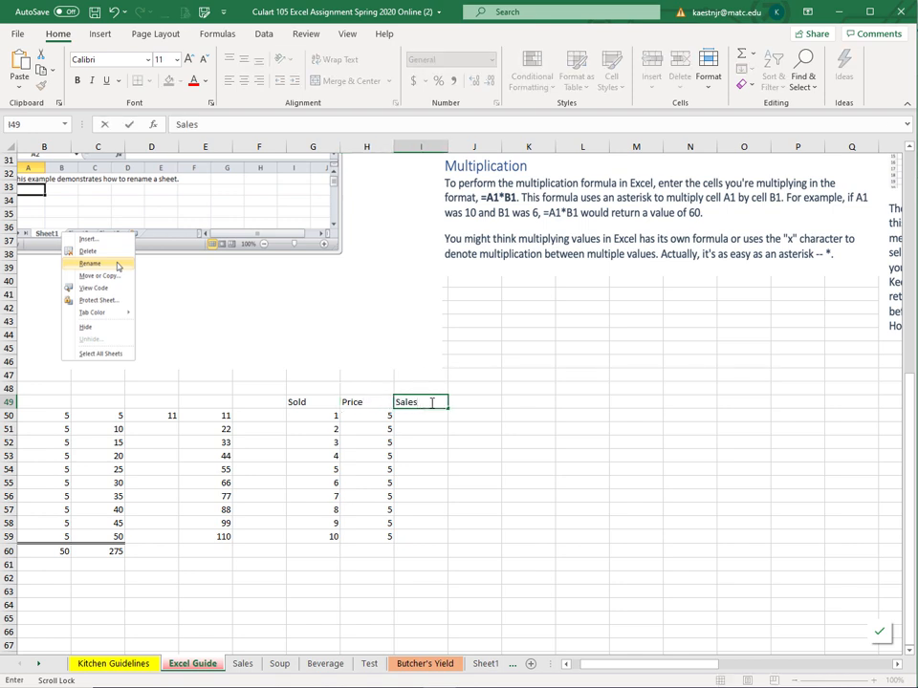
- Build the formula =G50*H50 in cell I50 from the referenced cells and fill it down through I59
click(424, 417)
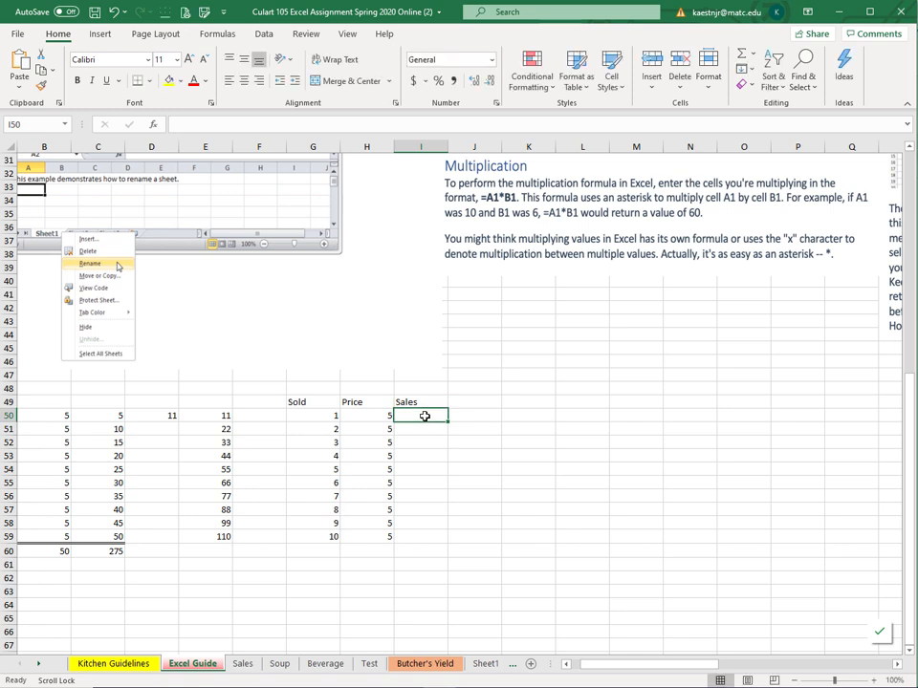
text(=)
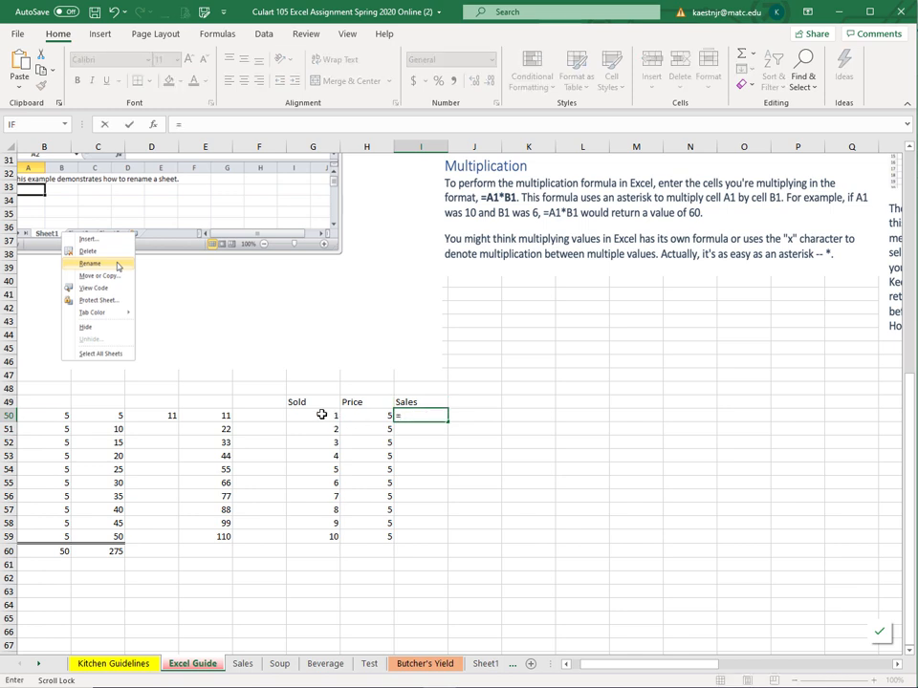
click(321, 415)
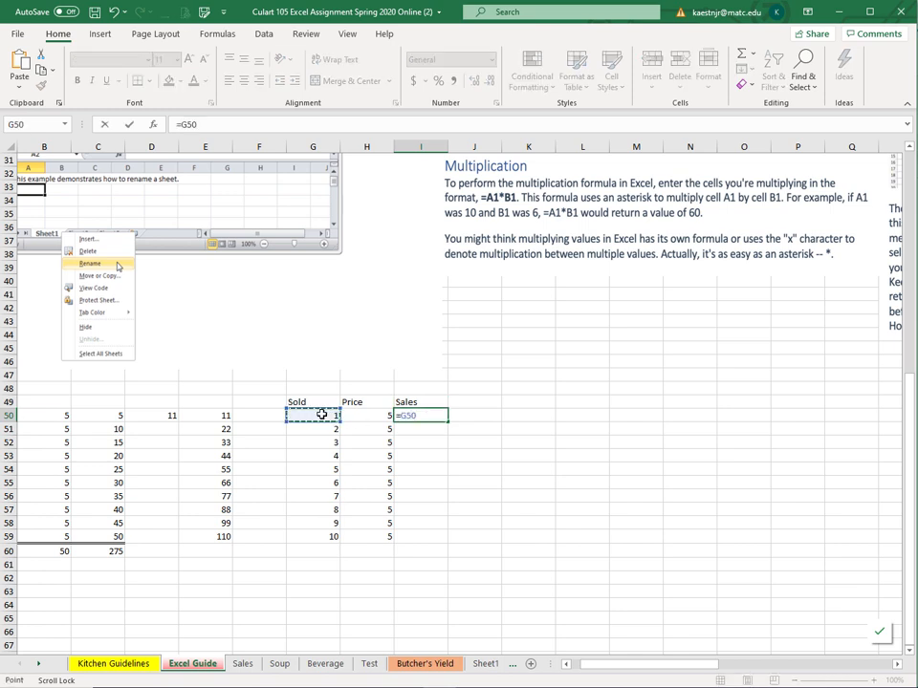
text(*)
click(378, 418)
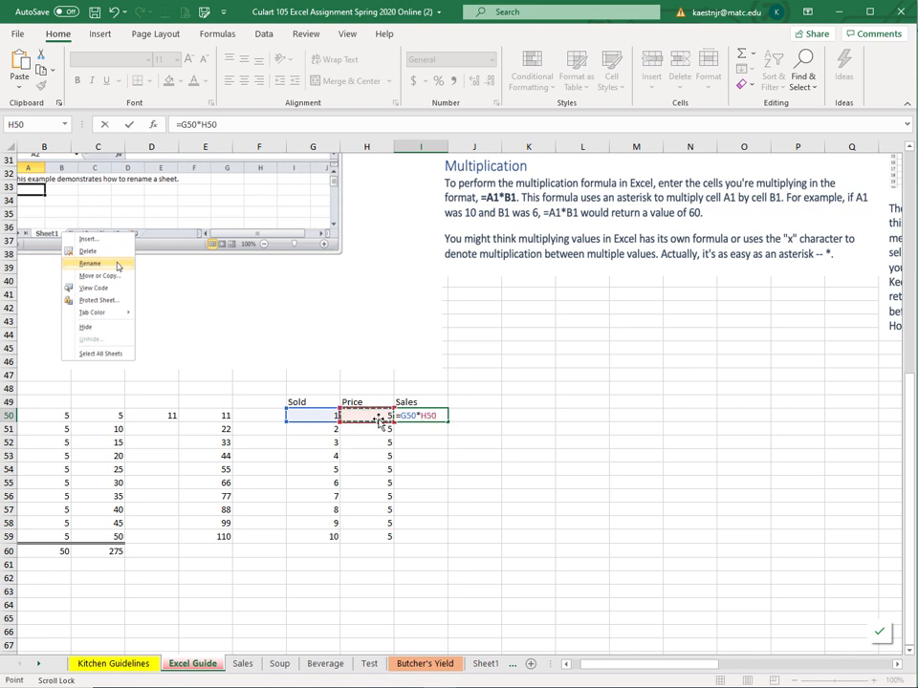
key(Return)
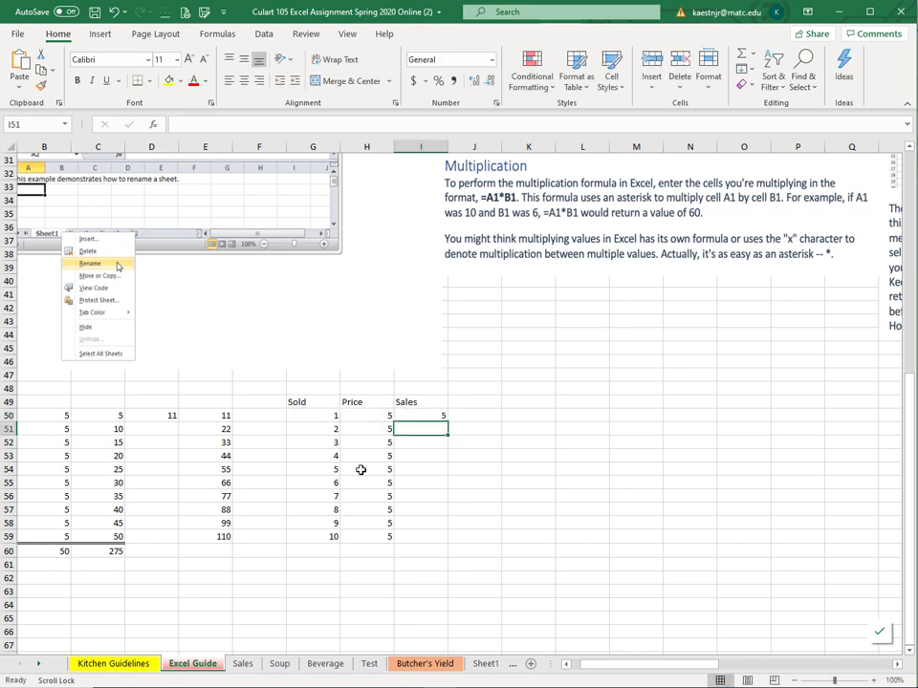
click(426, 415)
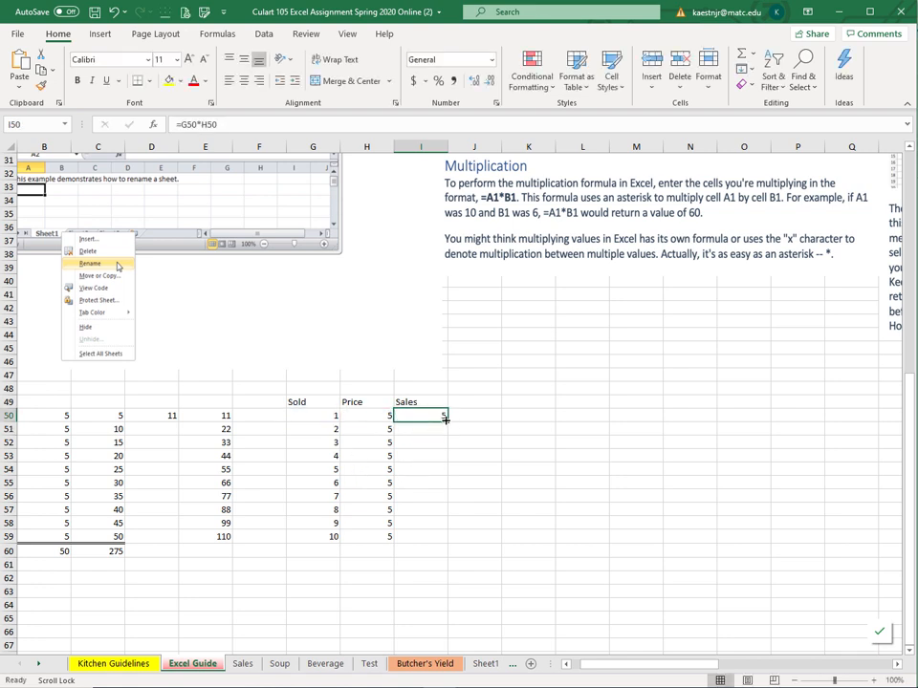
drag(446, 418, 454, 546)
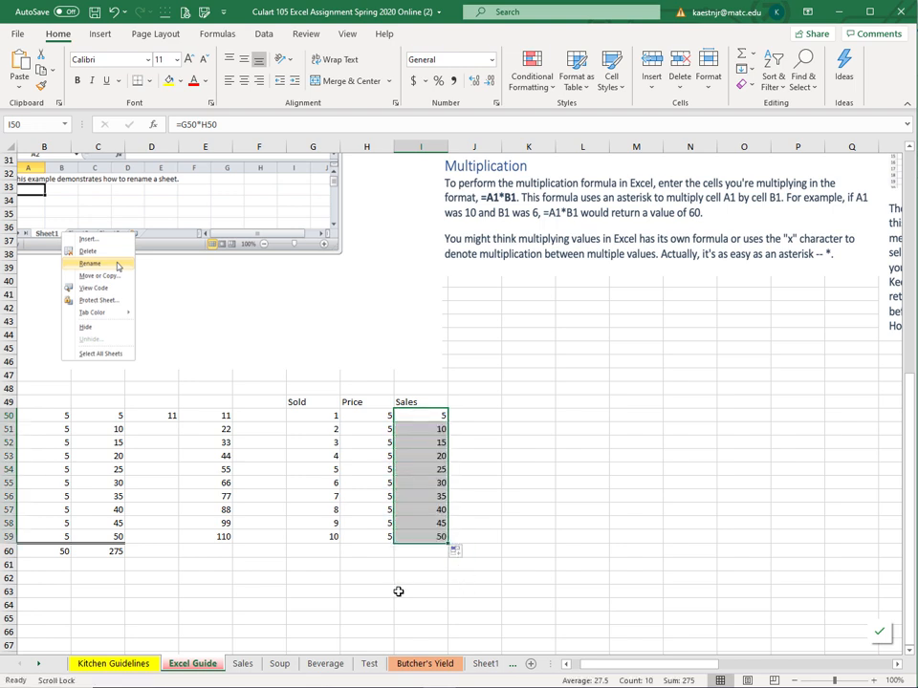
- Set the last Sold quantity, cell G59, to 15
click(317, 535)
text(15)
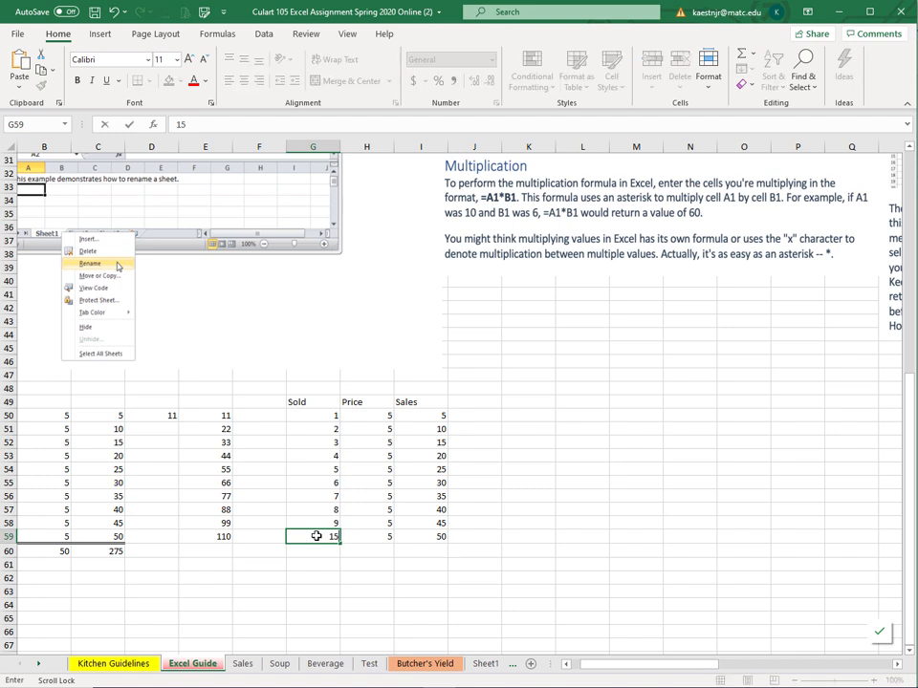
key(Return)
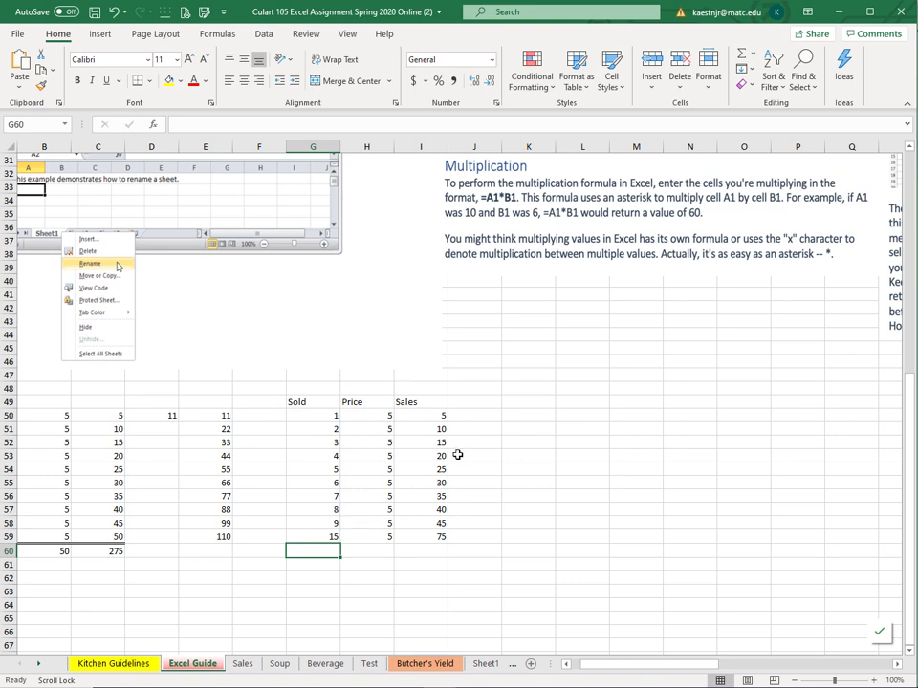
- Insert an AutoSum in cell J50 that adds the row range G50:I50
click(475, 418)
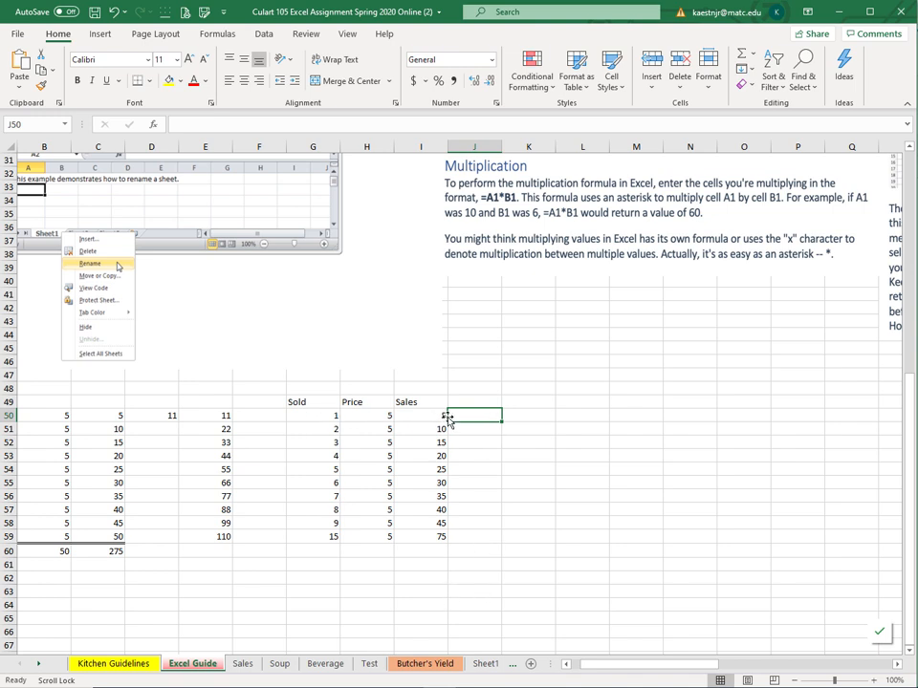
click(753, 54)
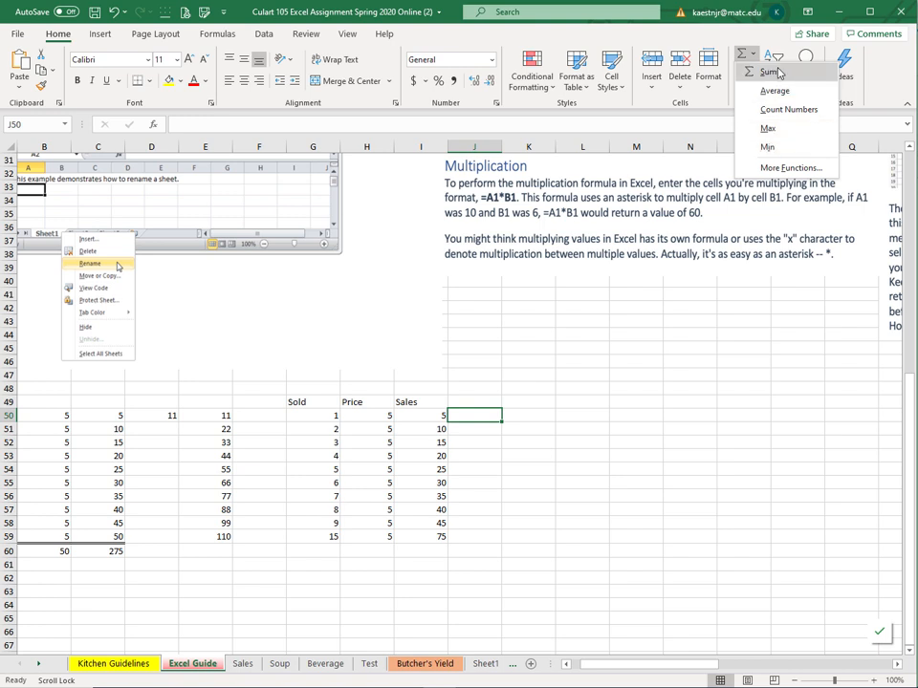
click(767, 73)
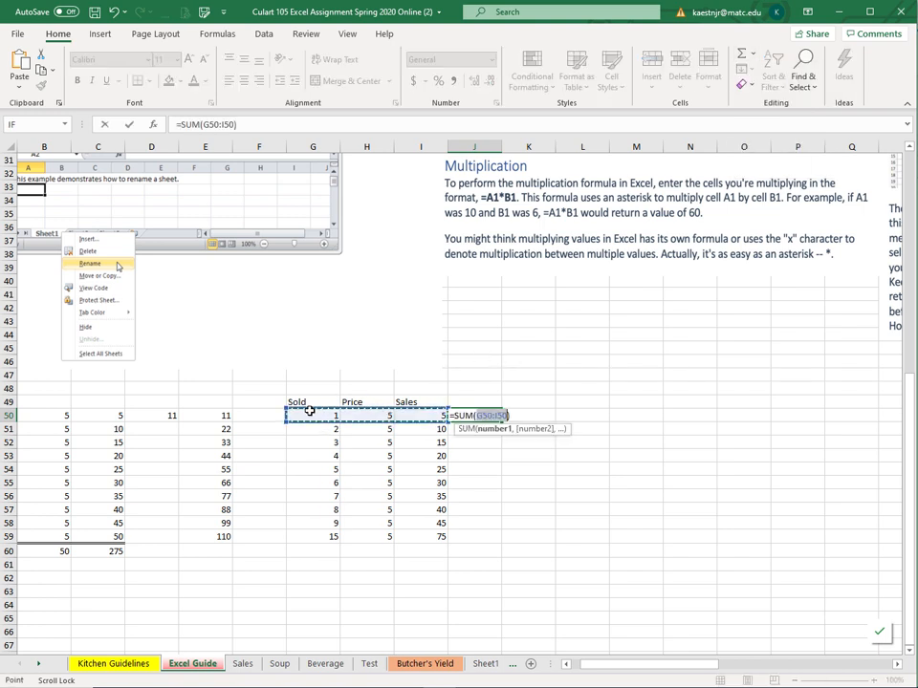
key(Return)
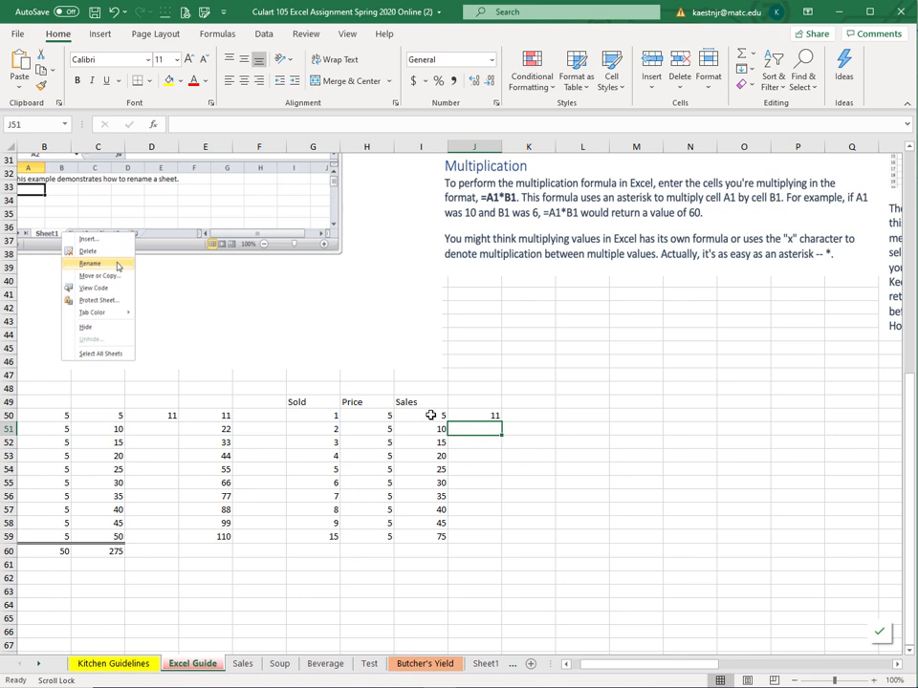
click(528, 415)
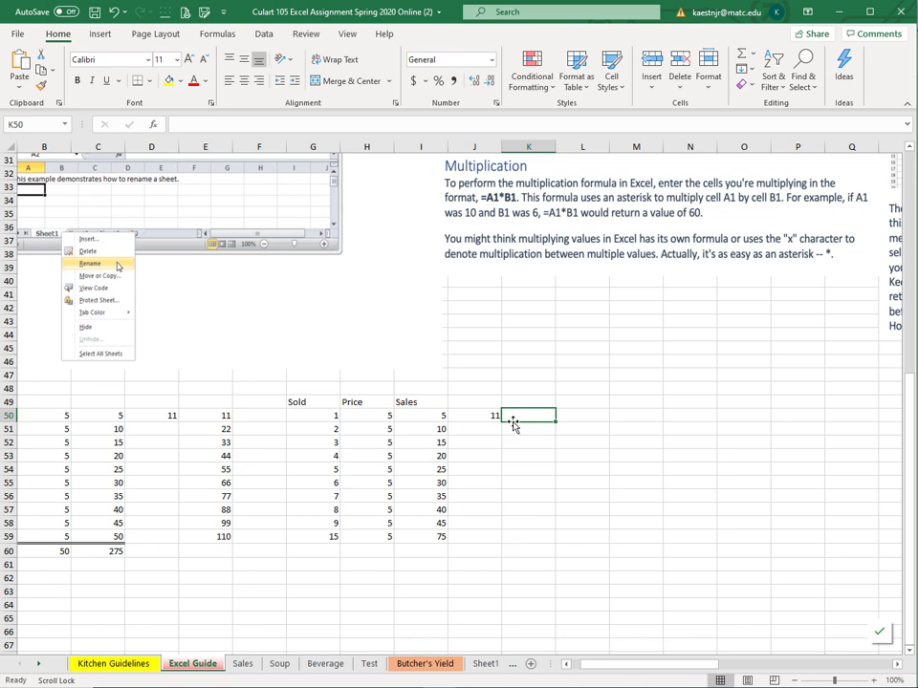
- Build the formula =I50*J50 in cell K50 with relative references and fill it down through K59
text(=)
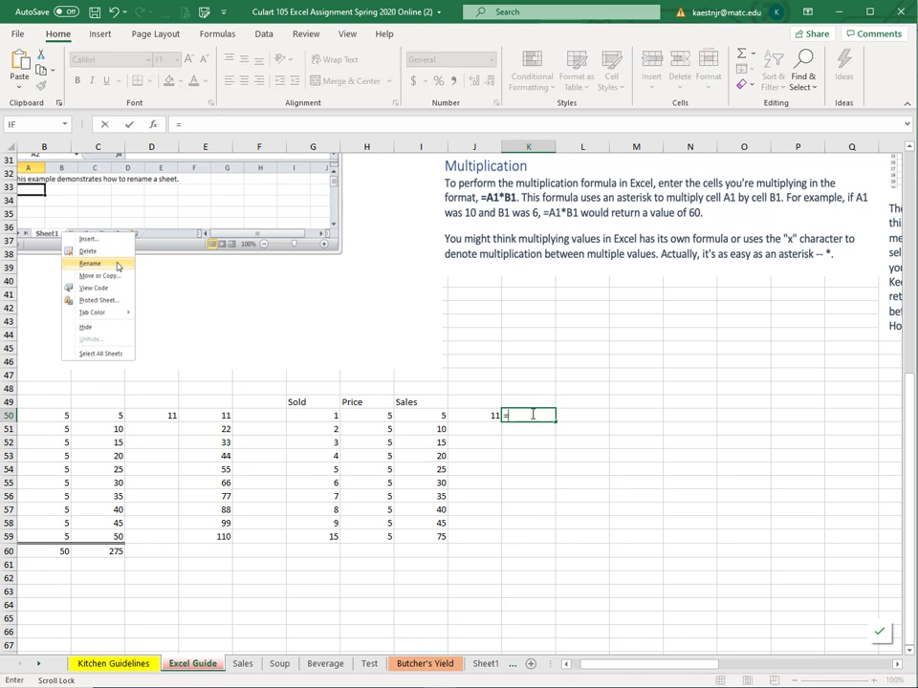
click(420, 413)
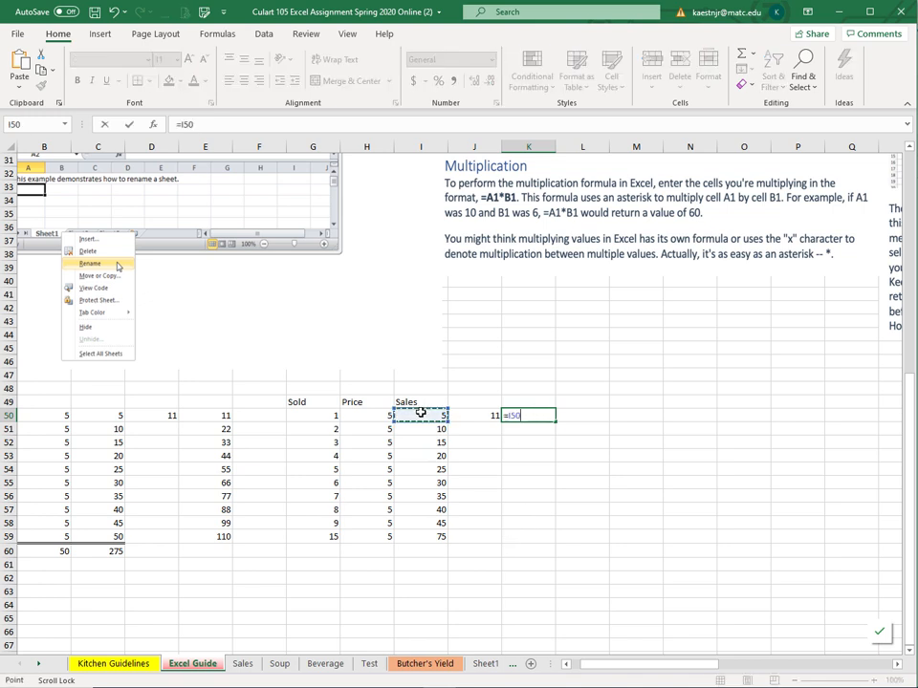
text(*)
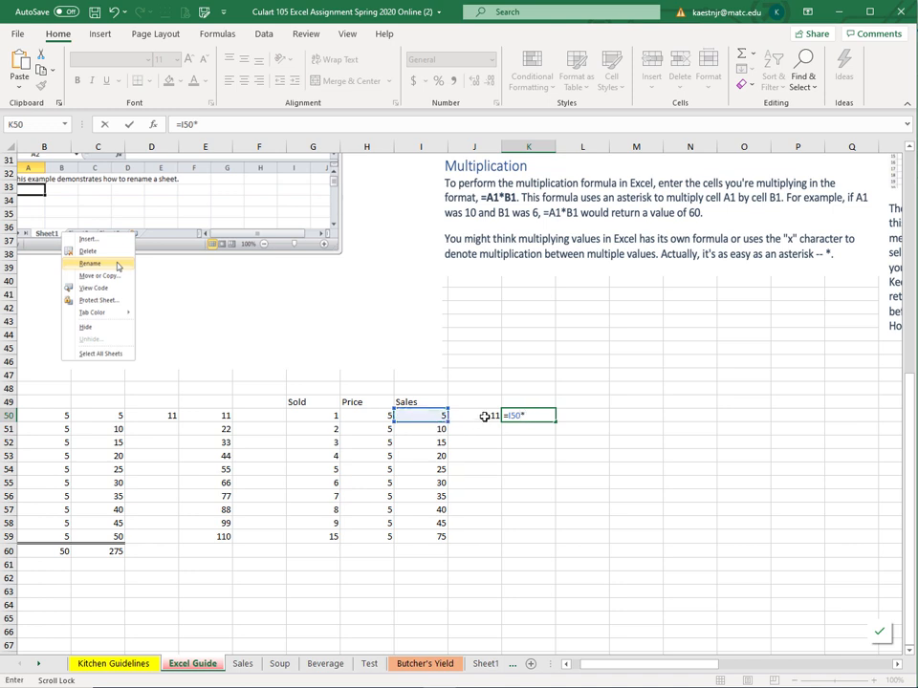
click(484, 415)
key(Return)
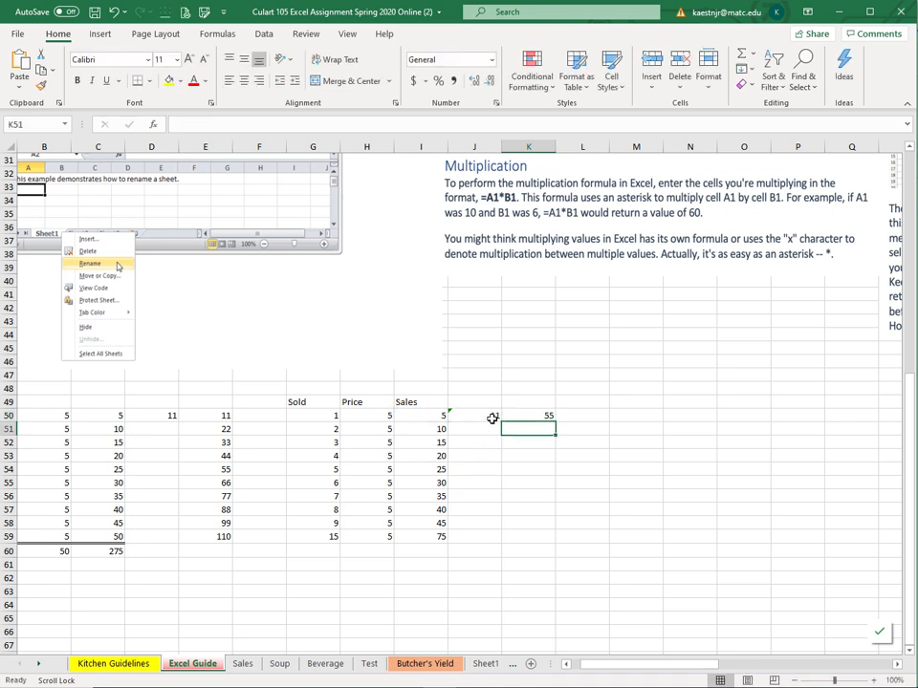
click(552, 417)
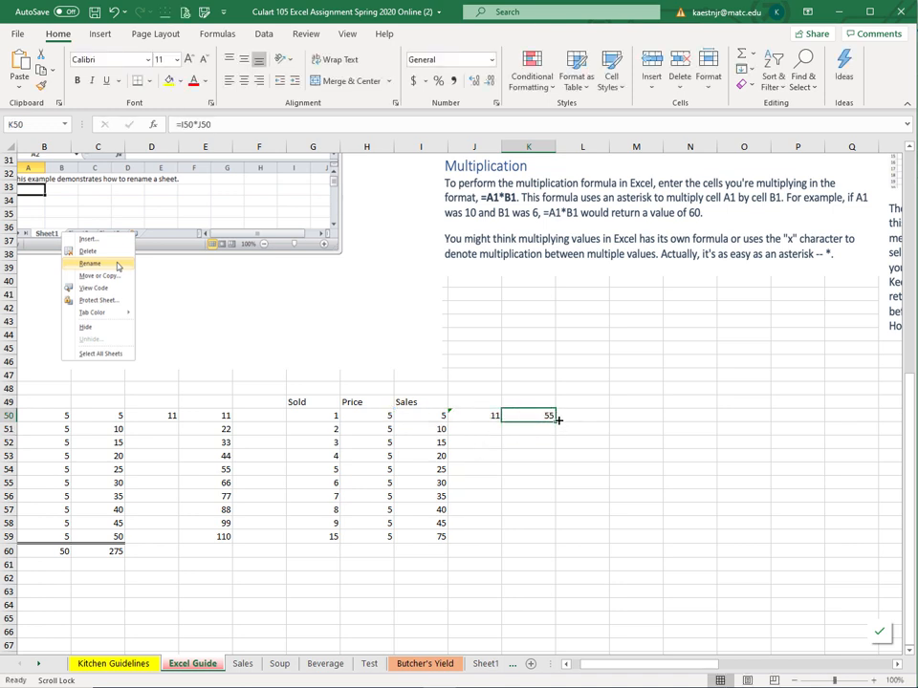
drag(556, 421, 553, 548)
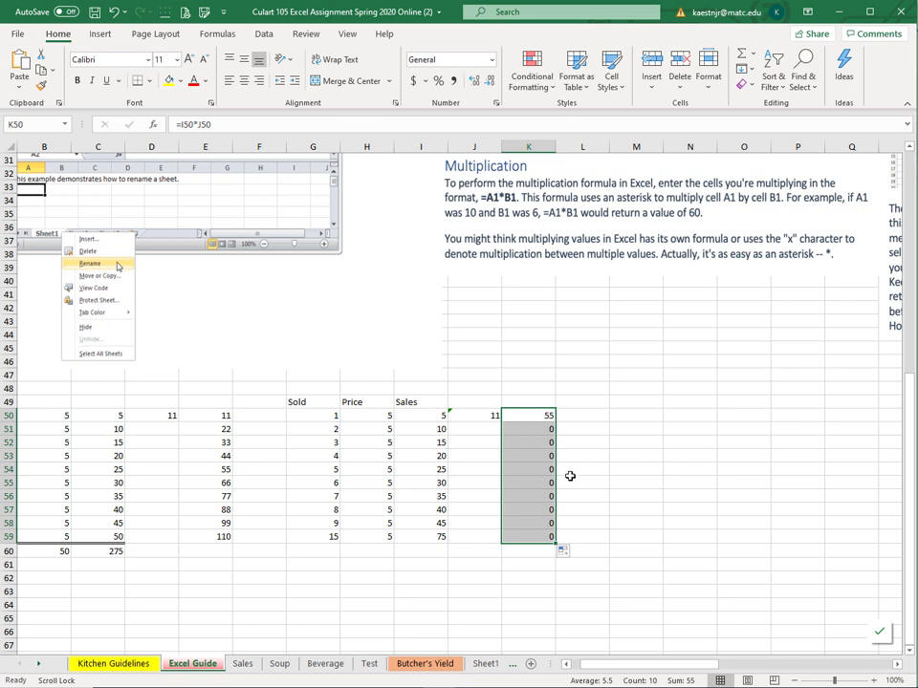
click(529, 416)
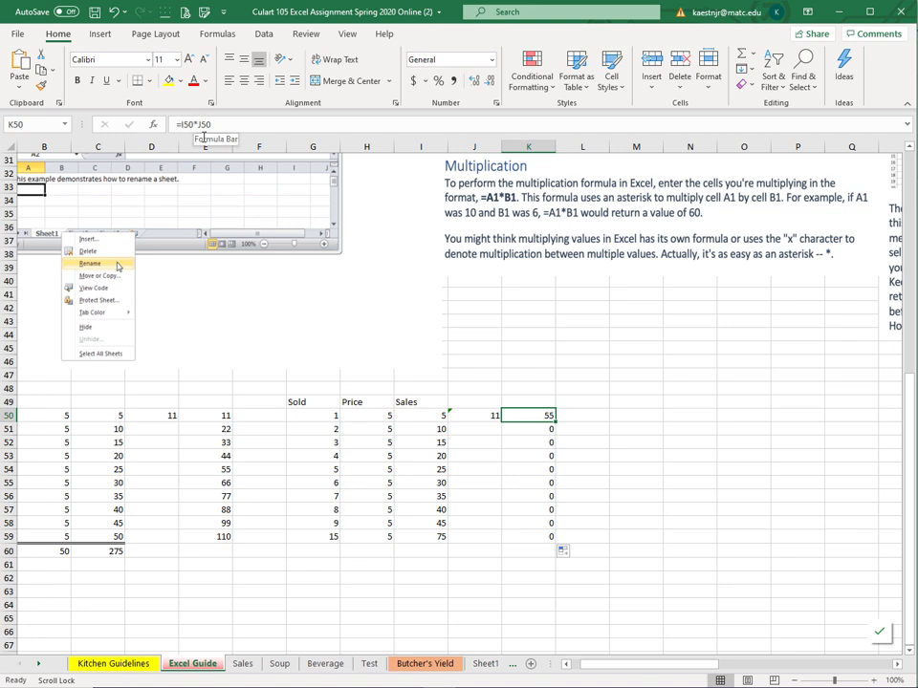
click(528, 427)
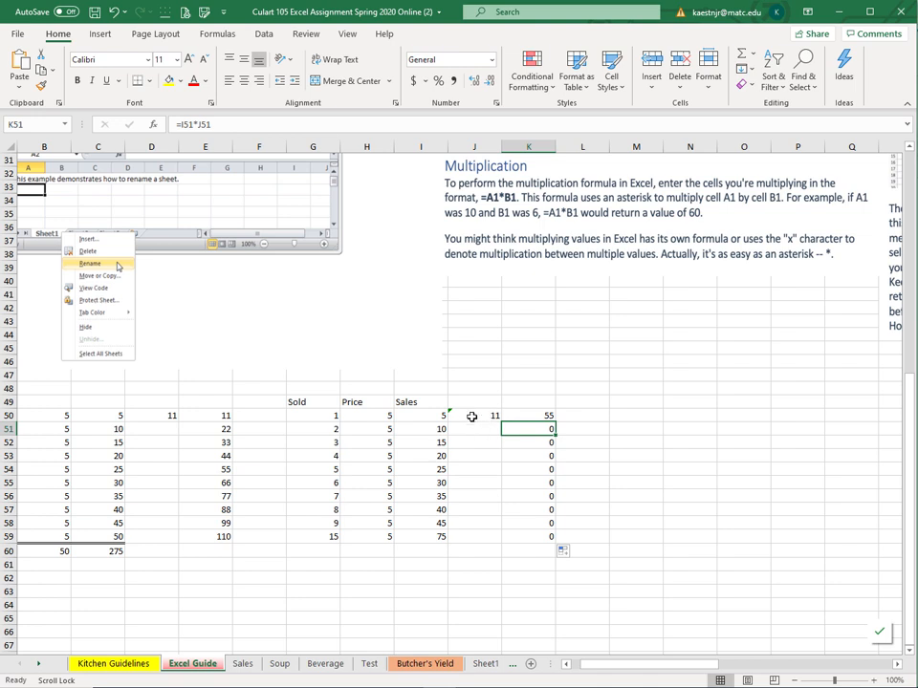
- Replace the formula in cell K50 with =I50*$J$50, using an absolute reference to J50, and fill it down through K59
click(534, 416)
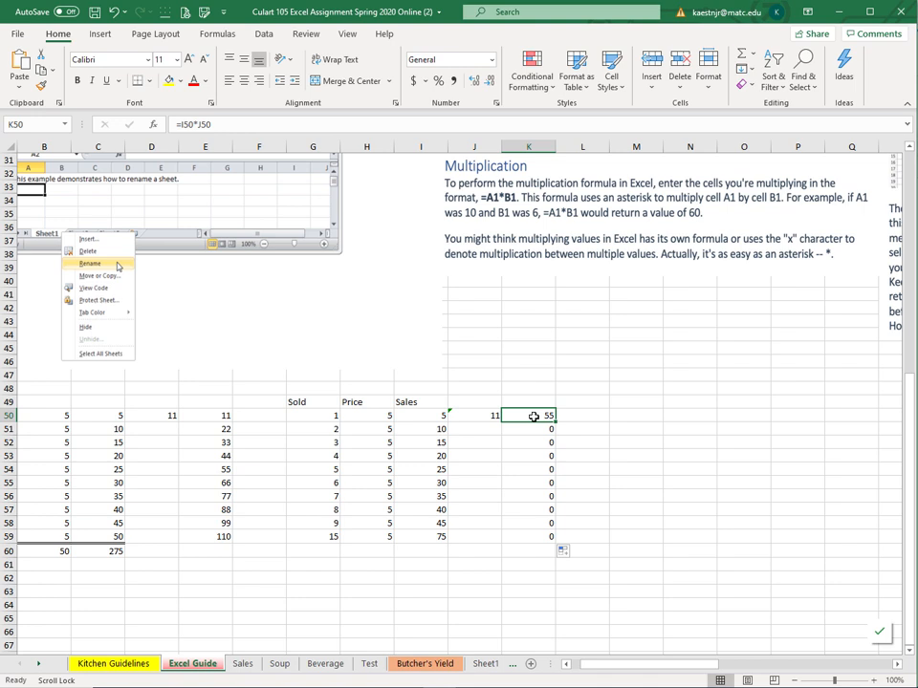
text(=)
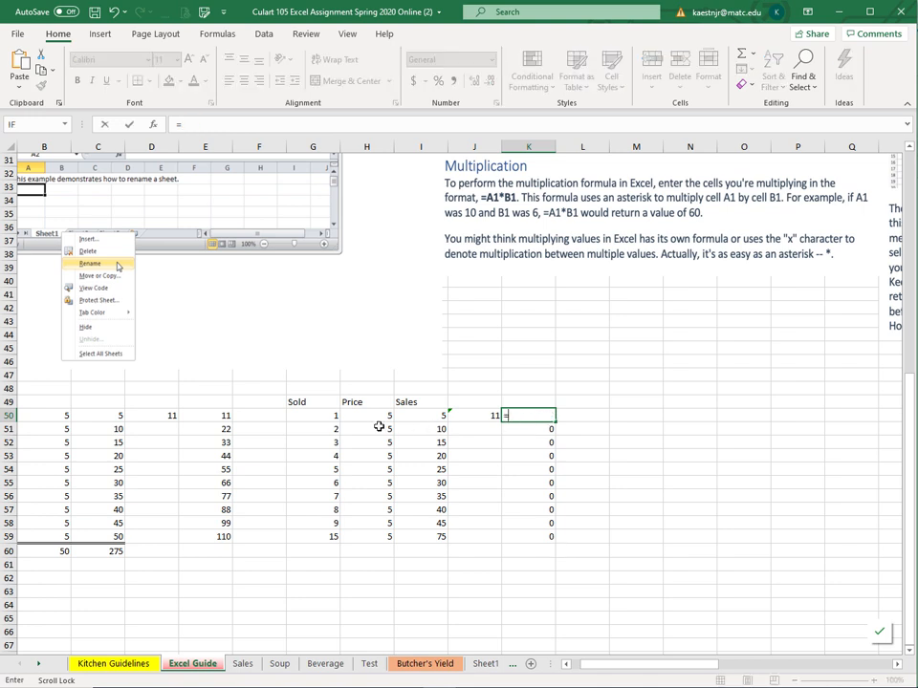
click(419, 417)
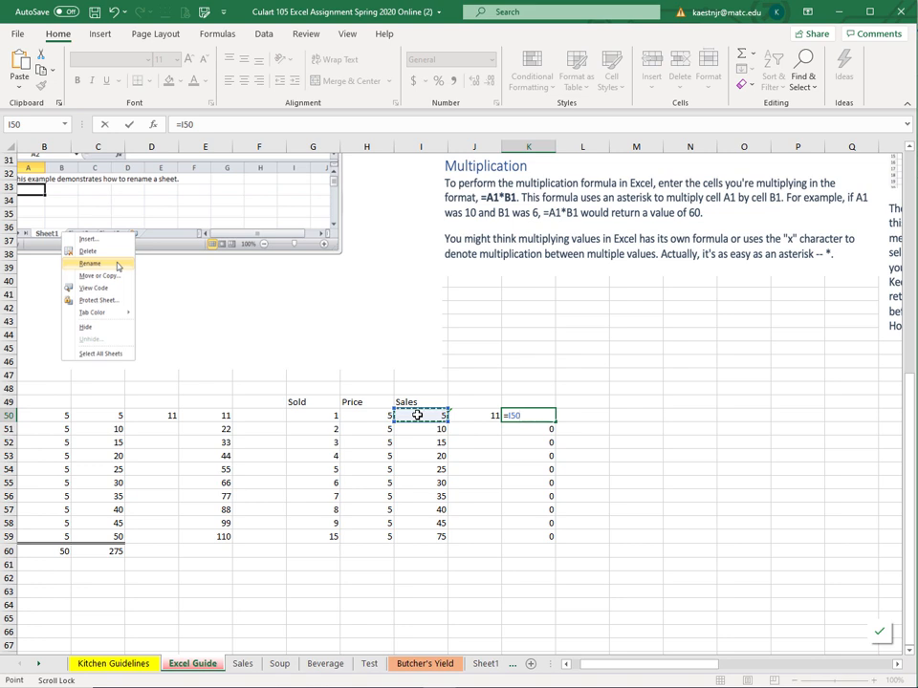
text(*)
click(483, 417)
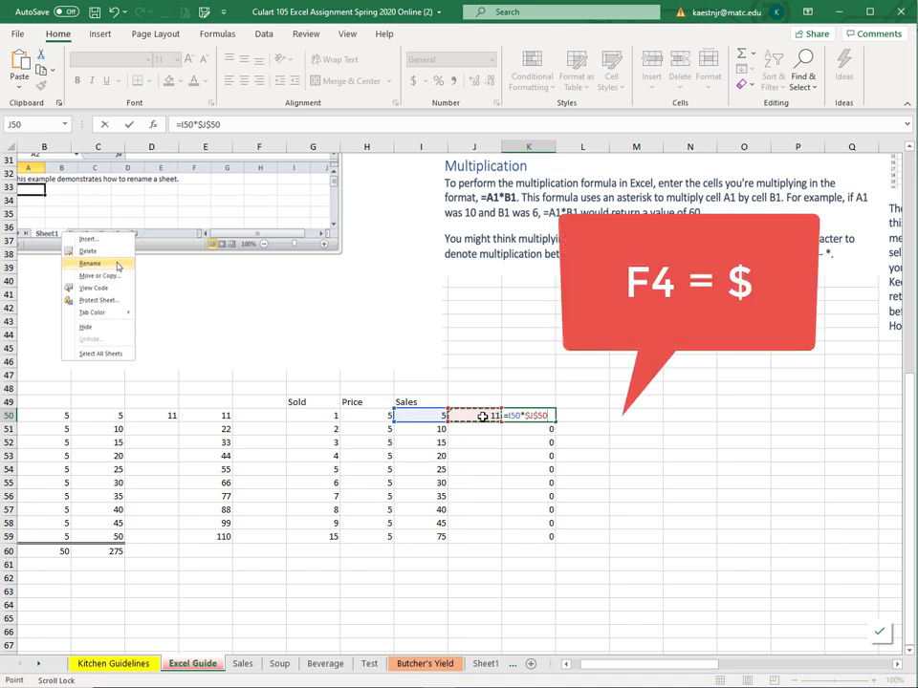
key(F4)
key(Return)
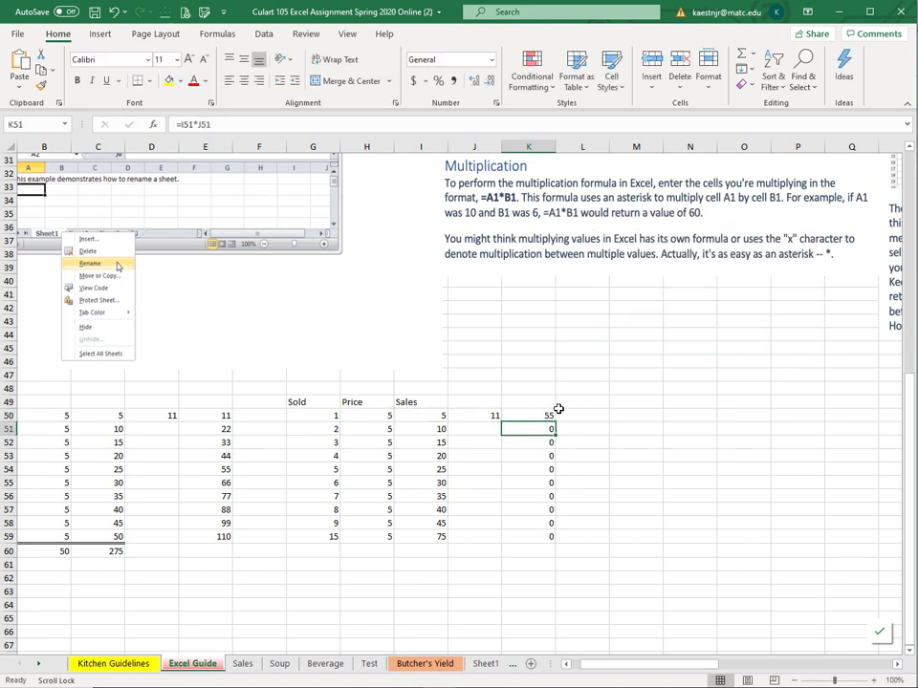
click(534, 415)
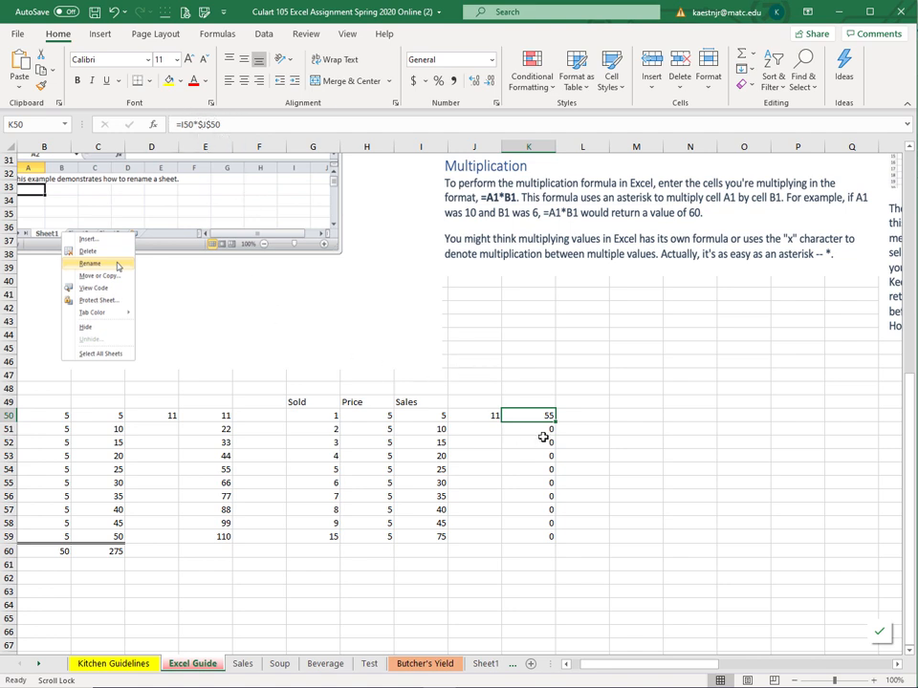
drag(558, 424, 554, 542)
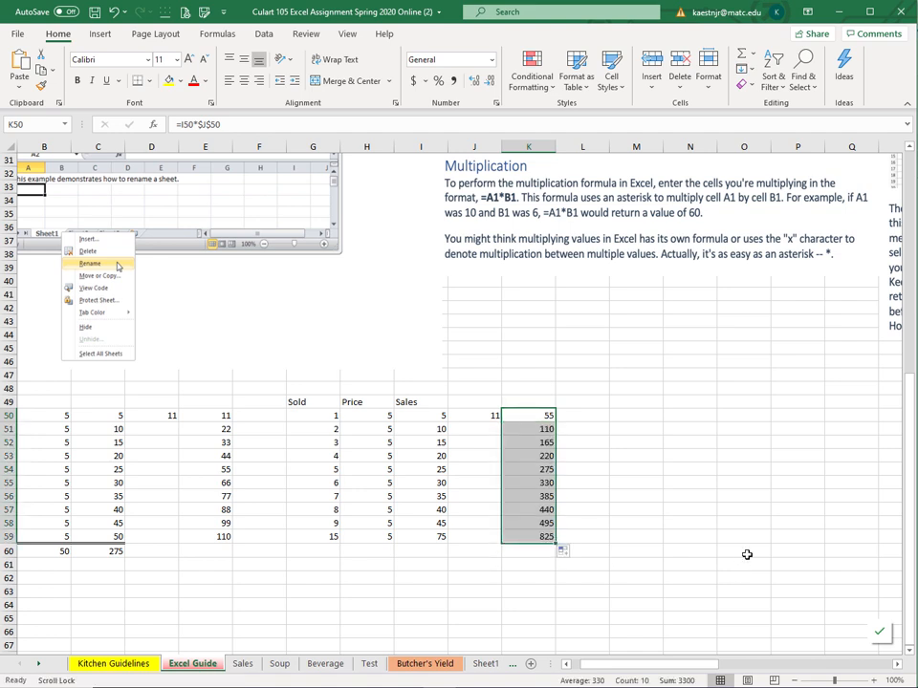